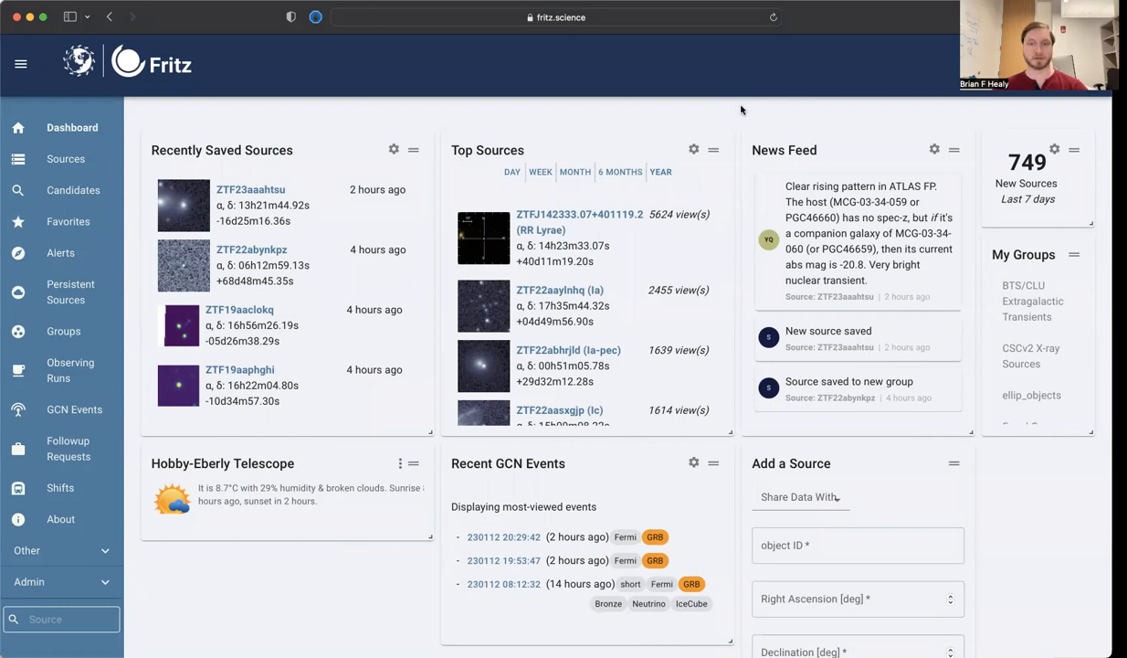
# Step: Open the SCoPe DNN Active Learning 1 group and show its sources
pyautogui.click(53, 334)
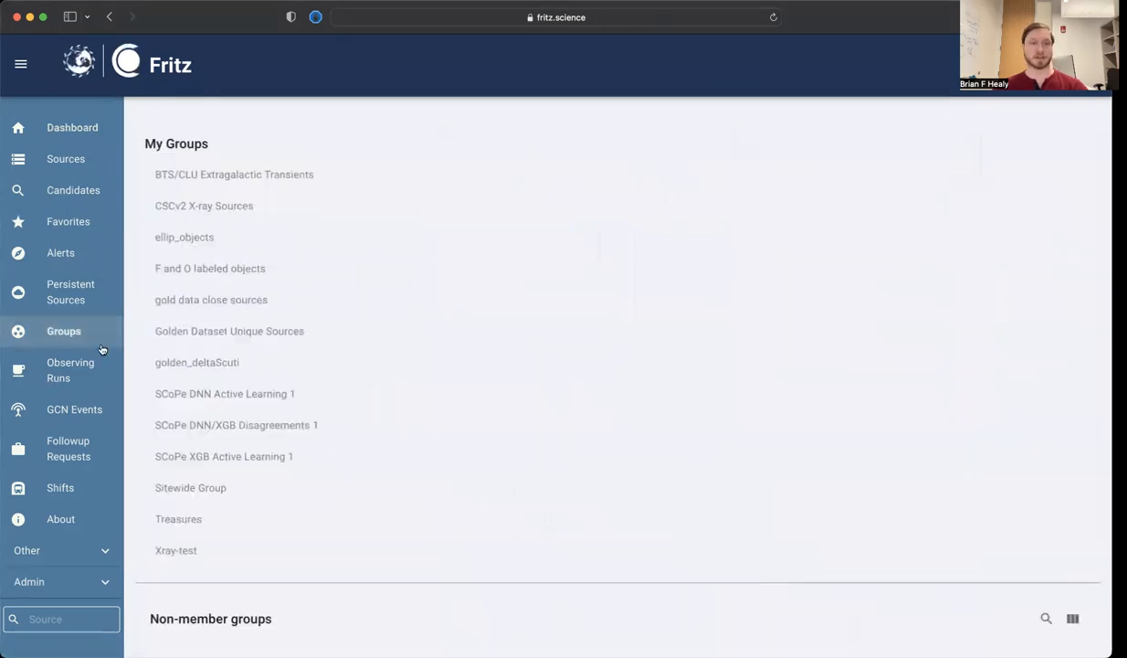
pyautogui.click(197, 400)
pyautogui.click(184, 231)
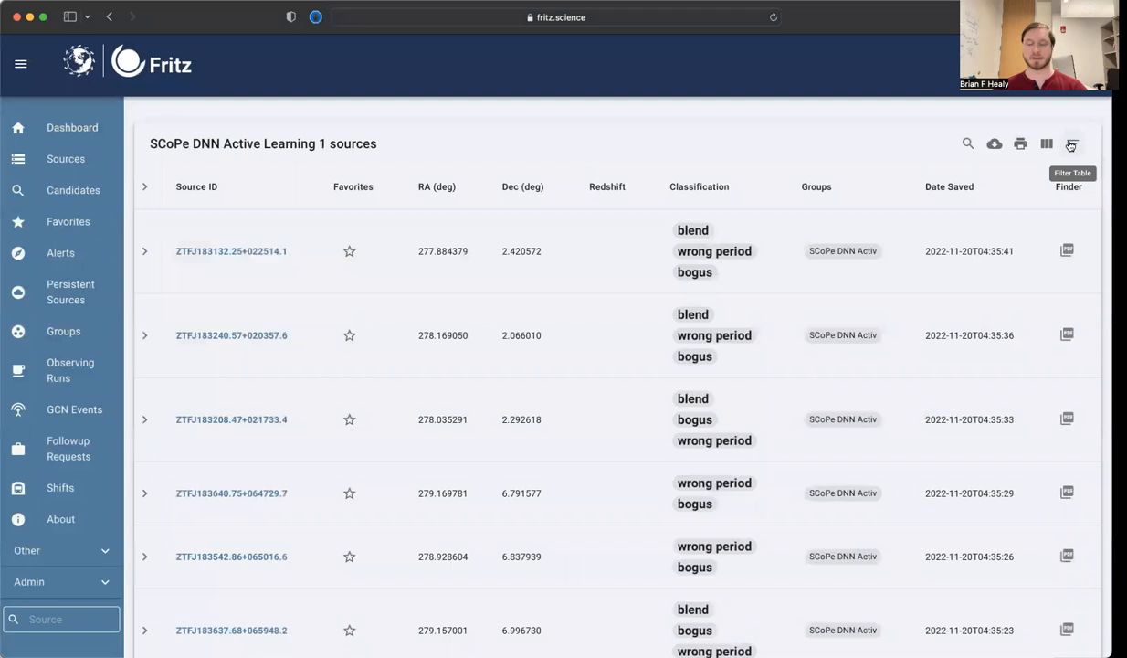
# Step: Start a filter on the group's source table and add the classification Sitewide Taxonomy: W Ursae Maj
pyautogui.click(1071, 145)
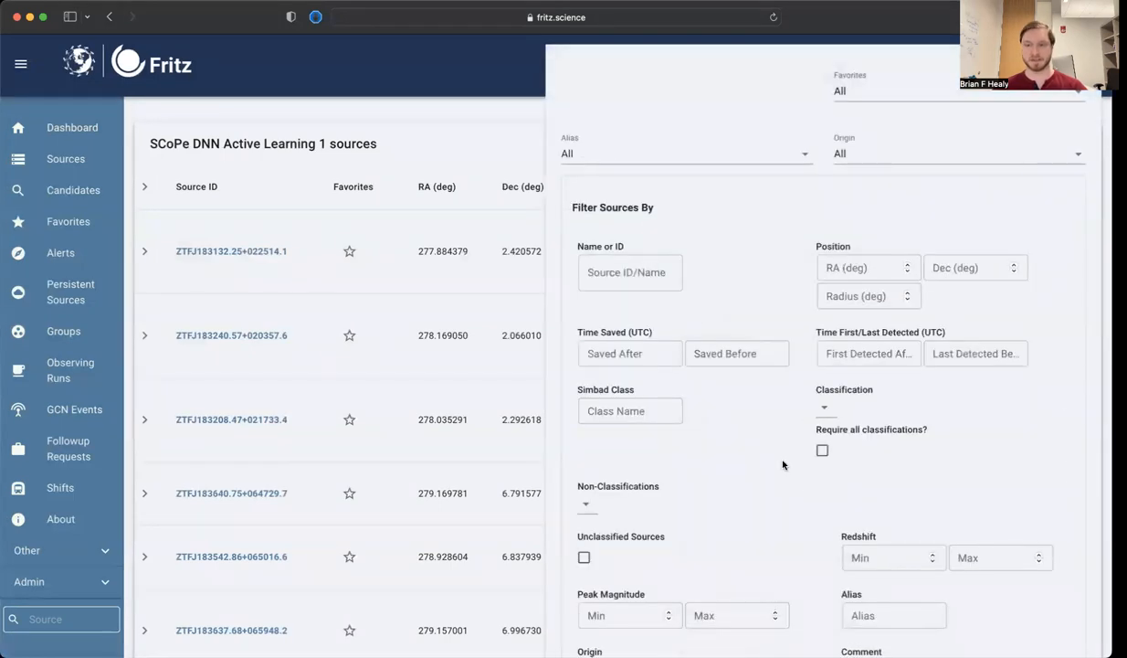
pyautogui.scroll(-1, 667, 490)
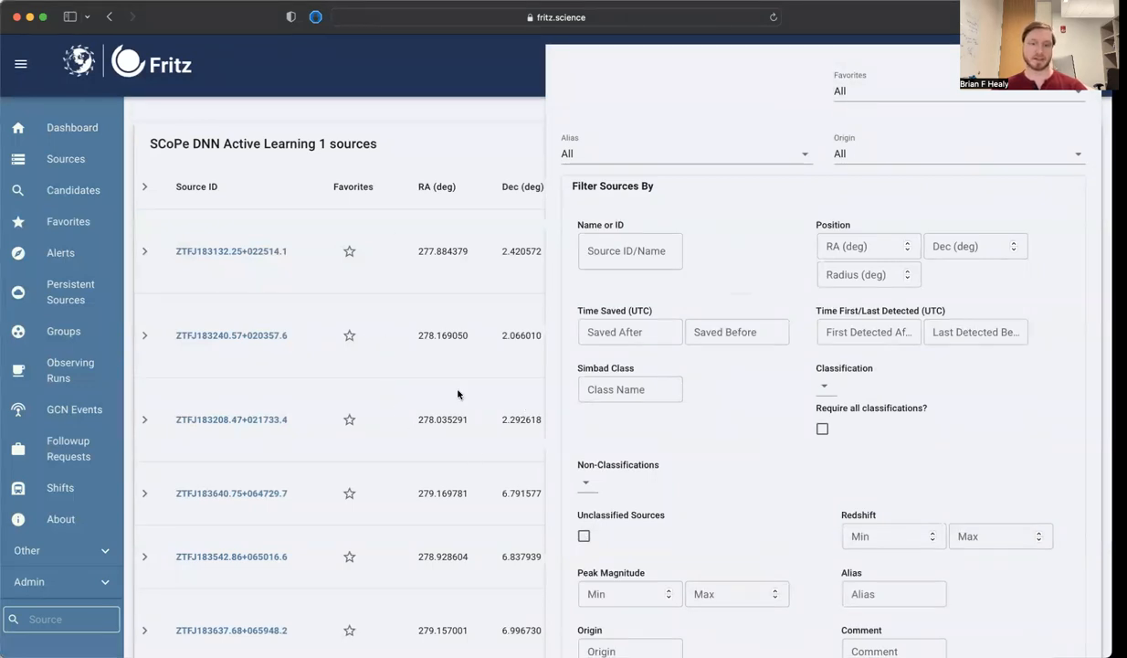
pyautogui.click(825, 391)
pyautogui.scroll(-15, 800, 456)
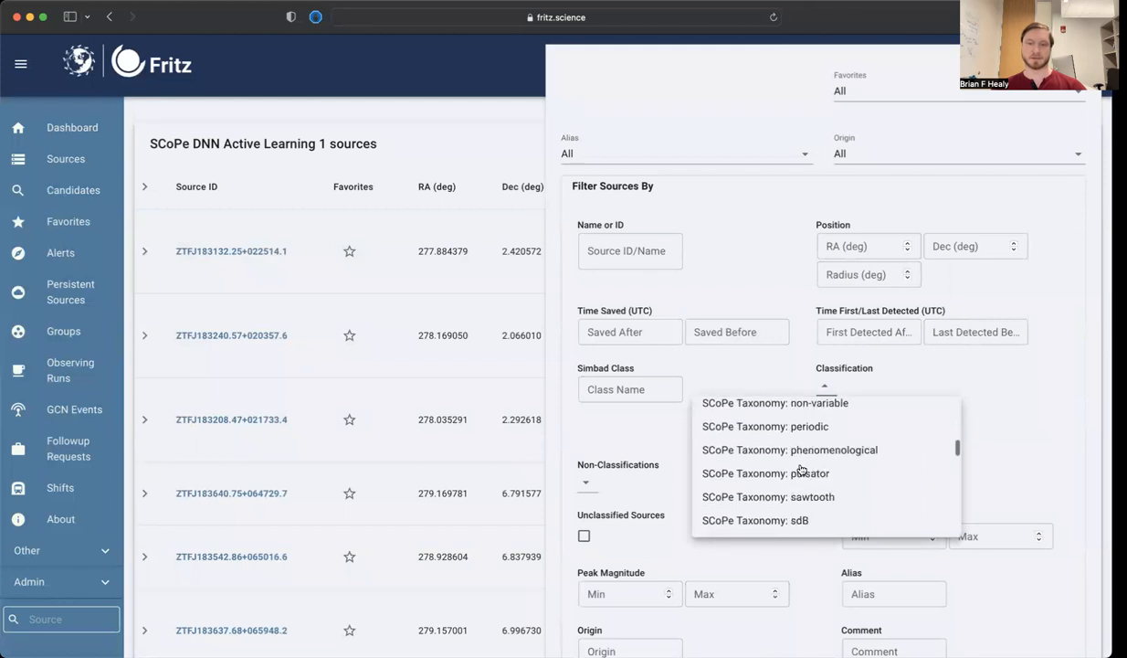
pyautogui.scroll(-15, 801, 469)
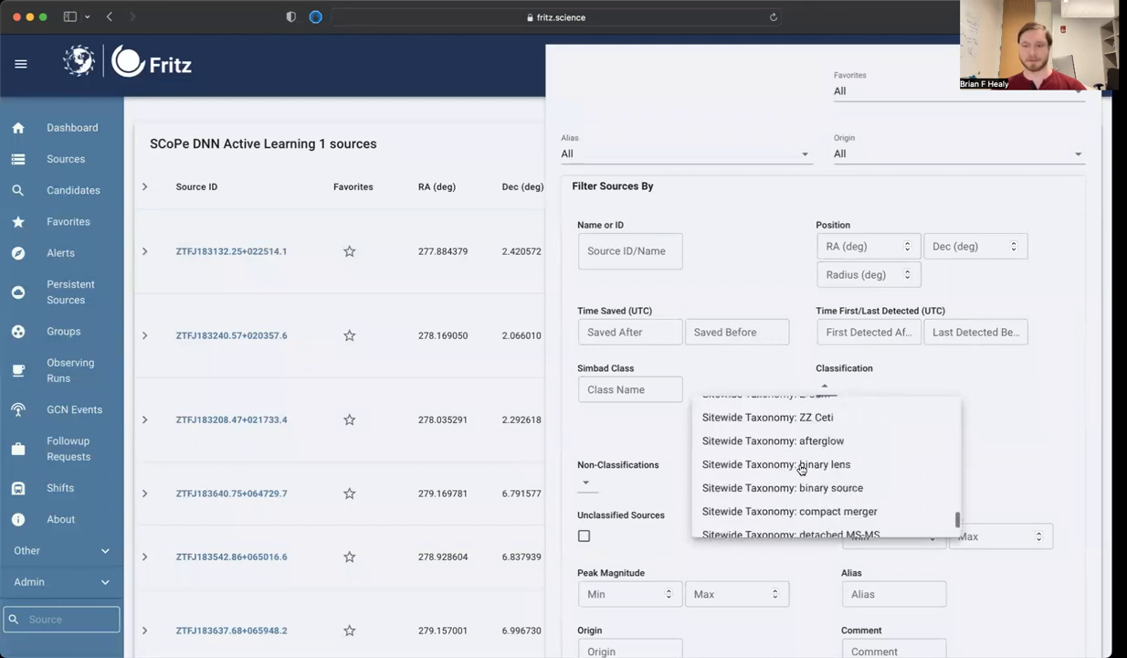
pyautogui.scroll(5, 801, 469)
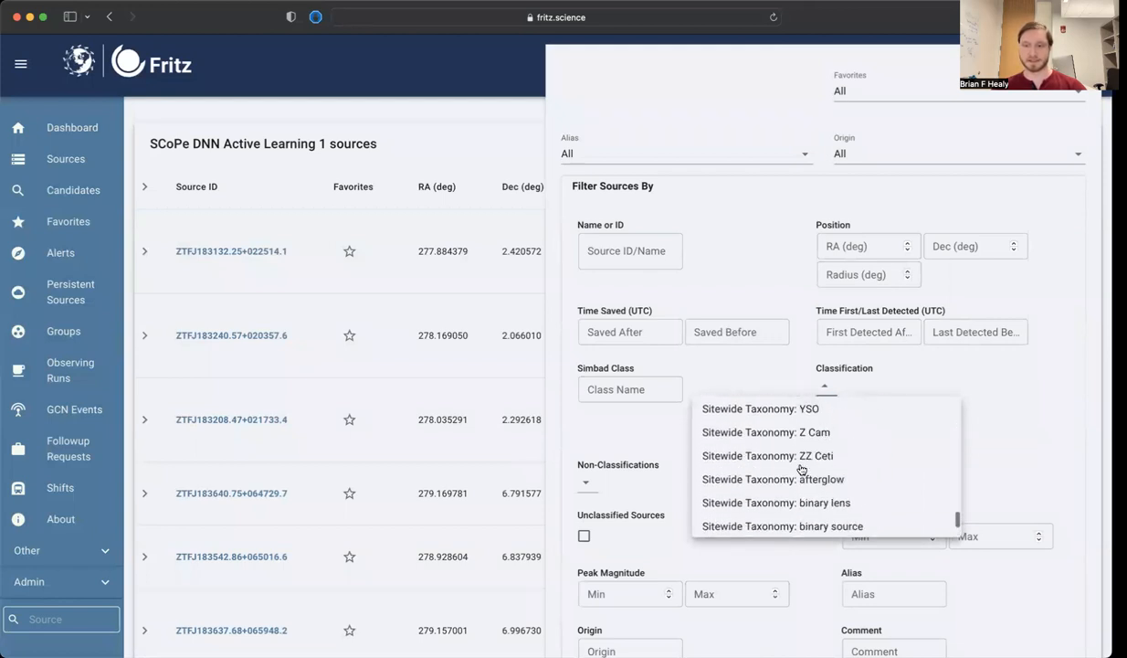
pyautogui.scroll(3, 800, 469)
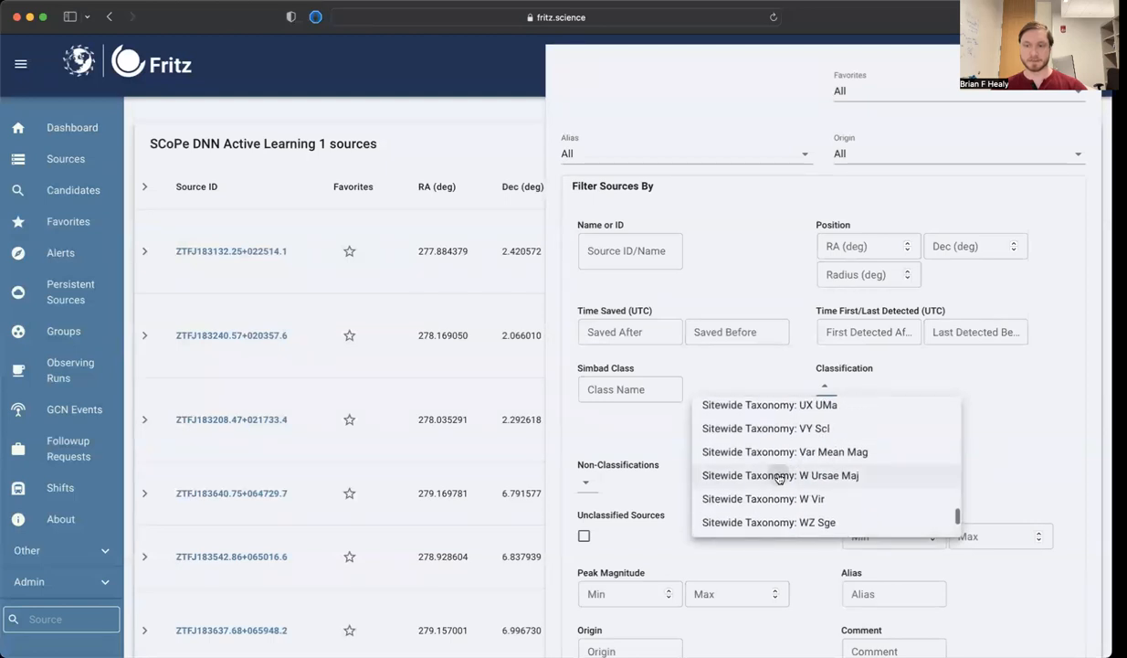
pyautogui.click(780, 478)
# Step: Add the SCoPe Phenomenological Taxonomy classifications variable and periodic to the source filter
pyautogui.scroll(10, 779, 479)
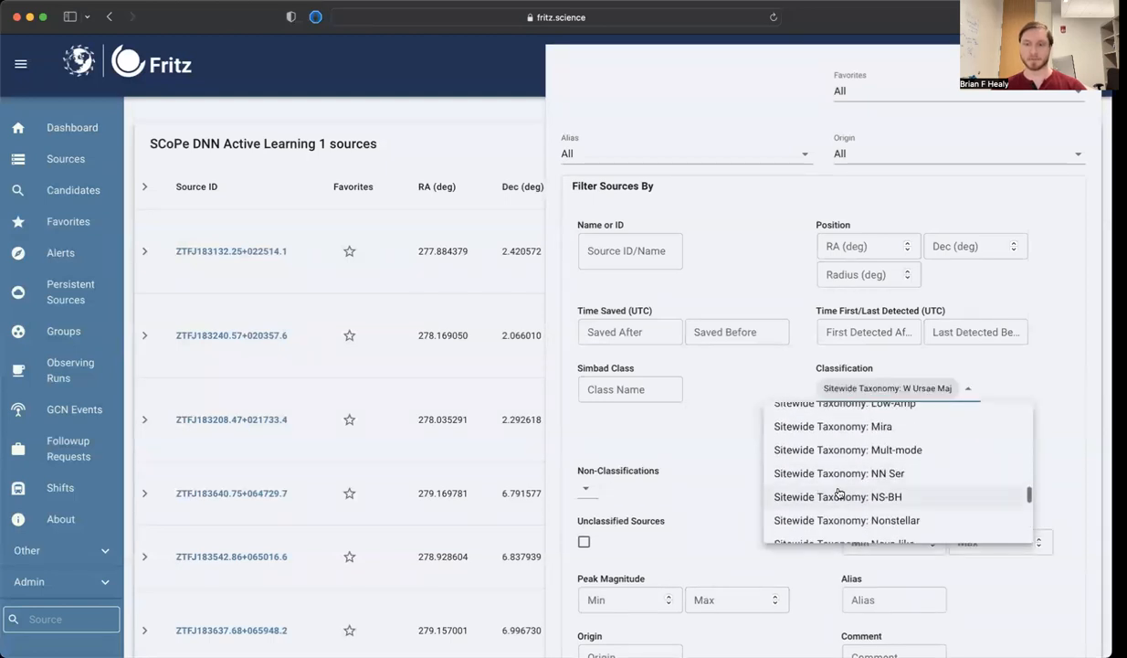
pyautogui.scroll(15, 838, 493)
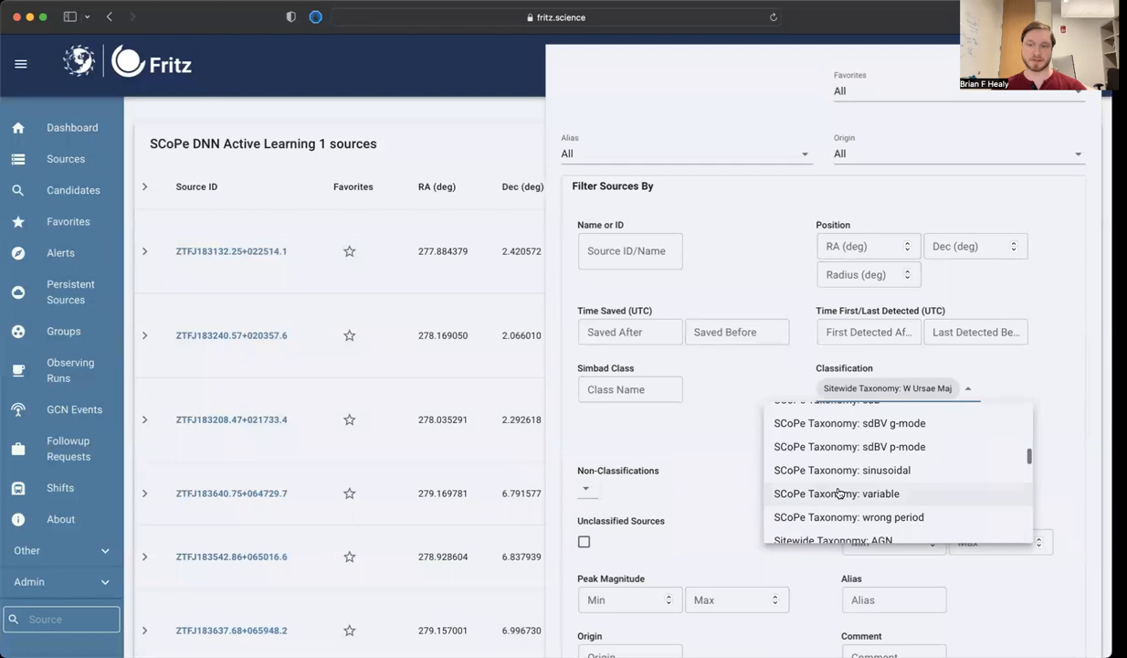
pyautogui.scroll(12, 839, 493)
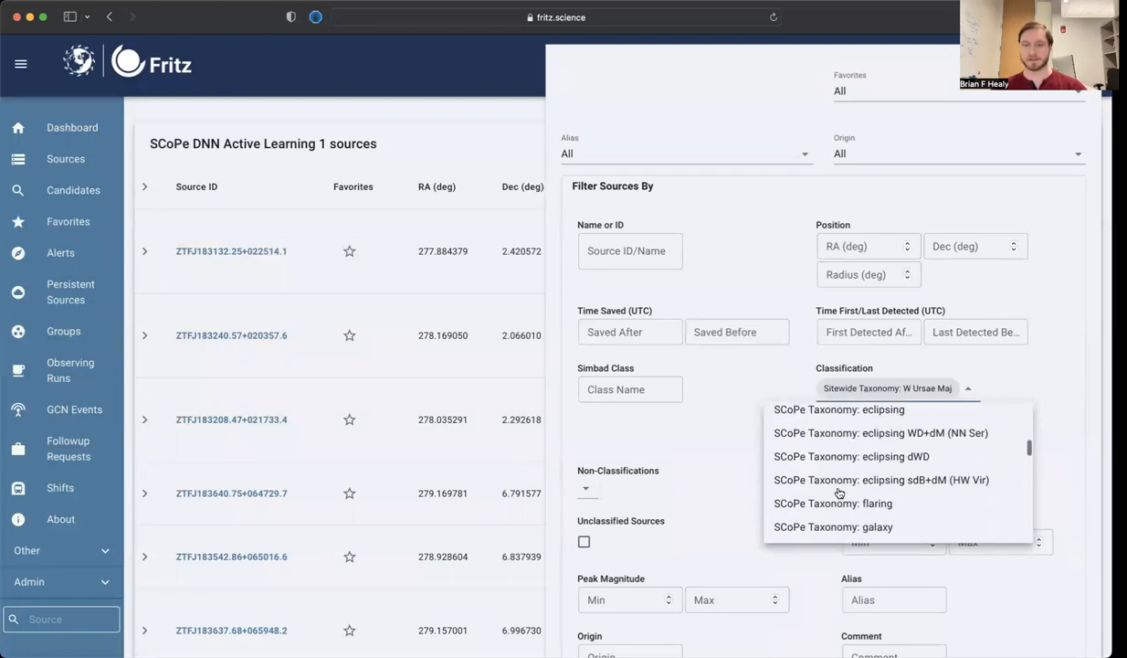
pyautogui.scroll(12, 839, 493)
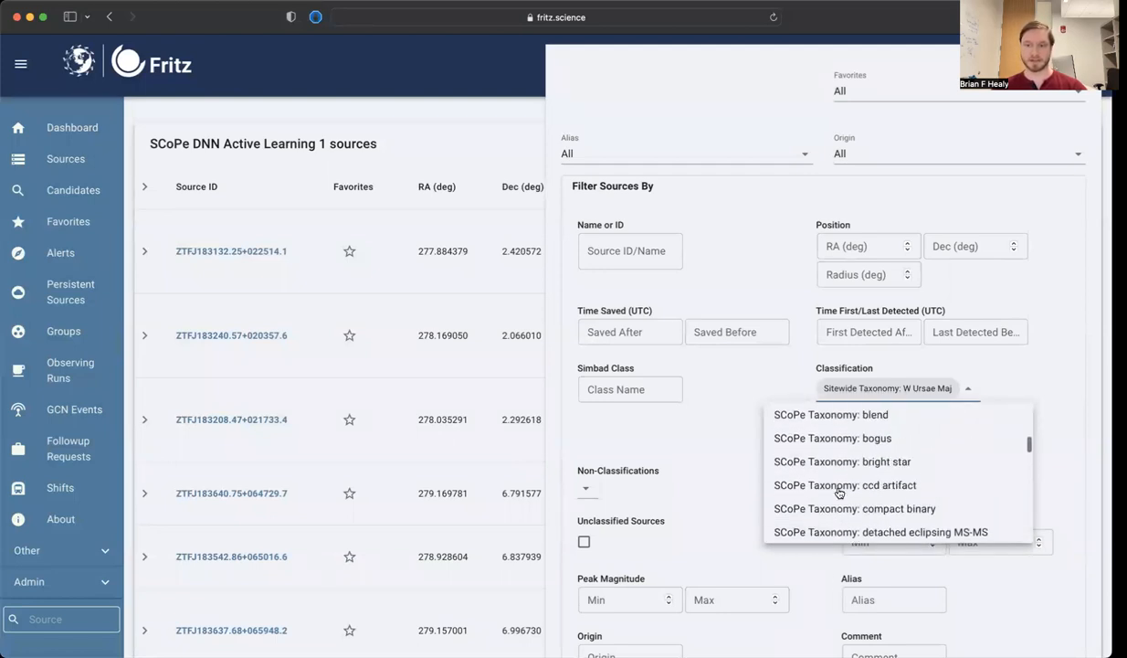
pyautogui.scroll(12, 838, 494)
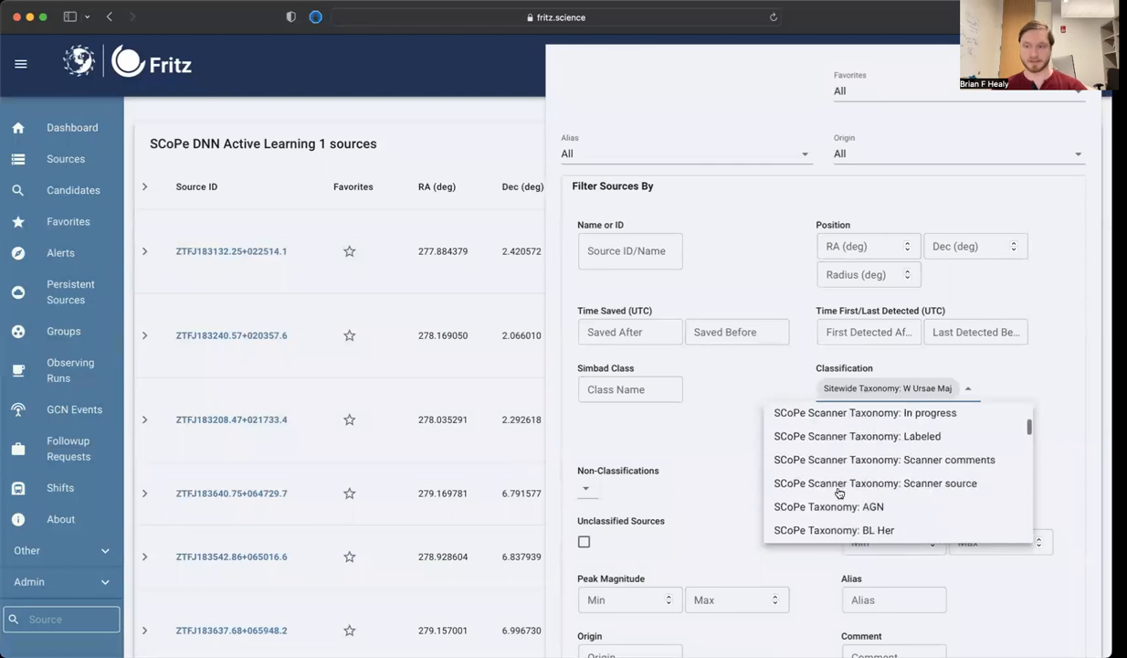
pyautogui.scroll(5, 839, 494)
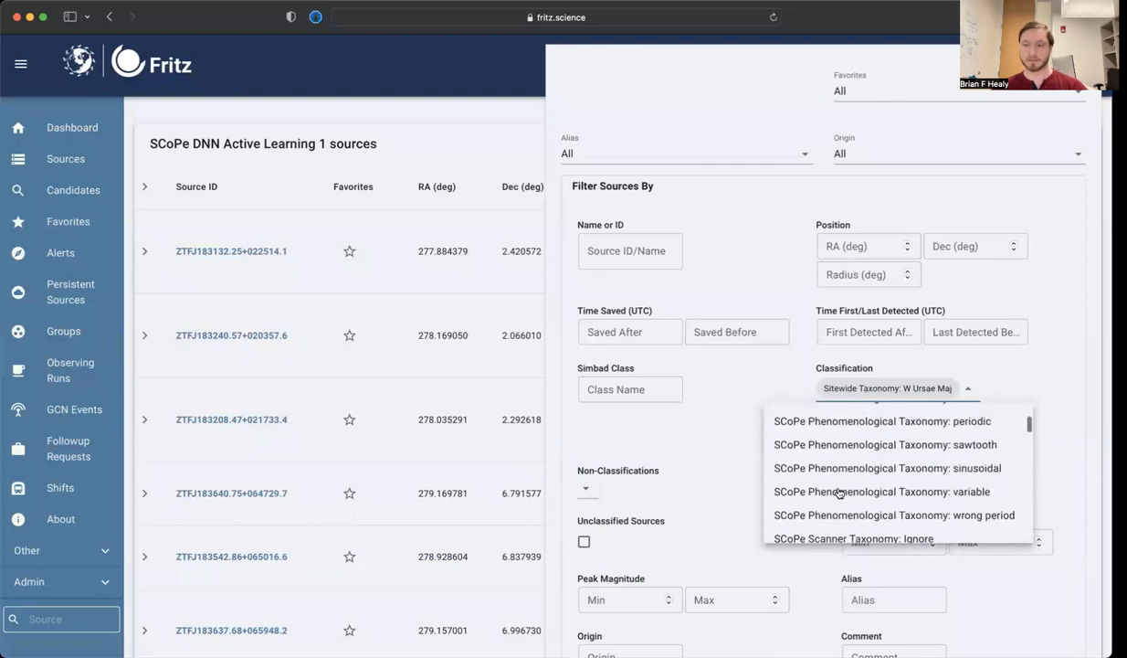
pyautogui.scroll(-1, 839, 494)
pyautogui.click(839, 504)
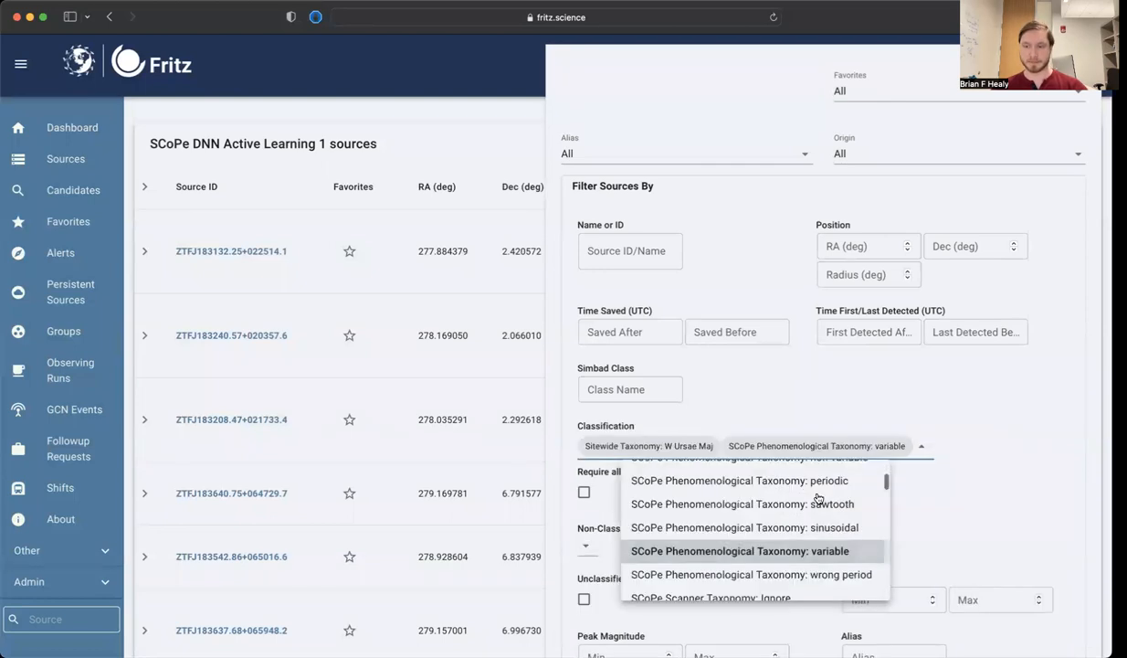
pyautogui.scroll(2, 786, 541)
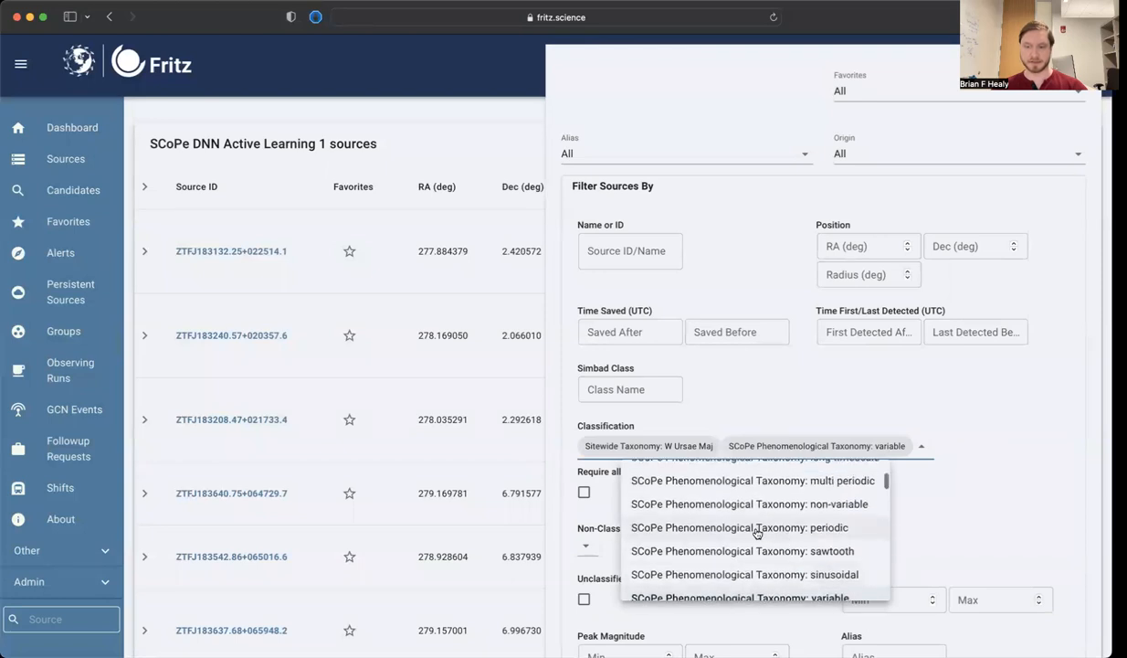
pyautogui.click(756, 528)
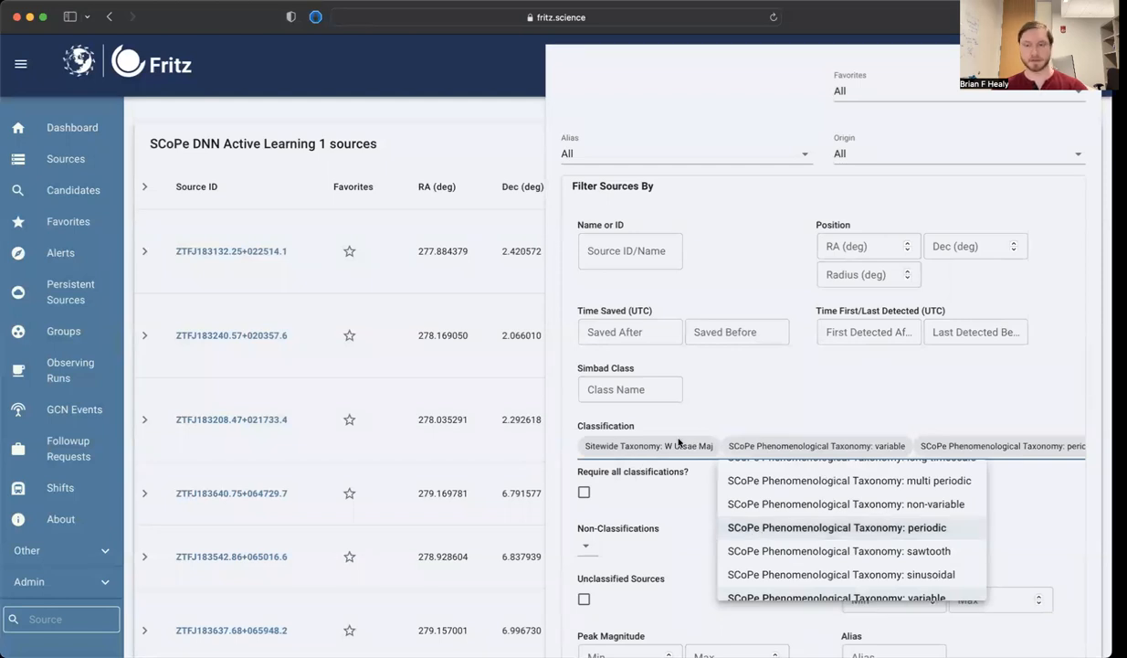
# Step: Require all chosen classifications to match and apply the filter to the source table
pyautogui.click(700, 423)
pyautogui.click(584, 492)
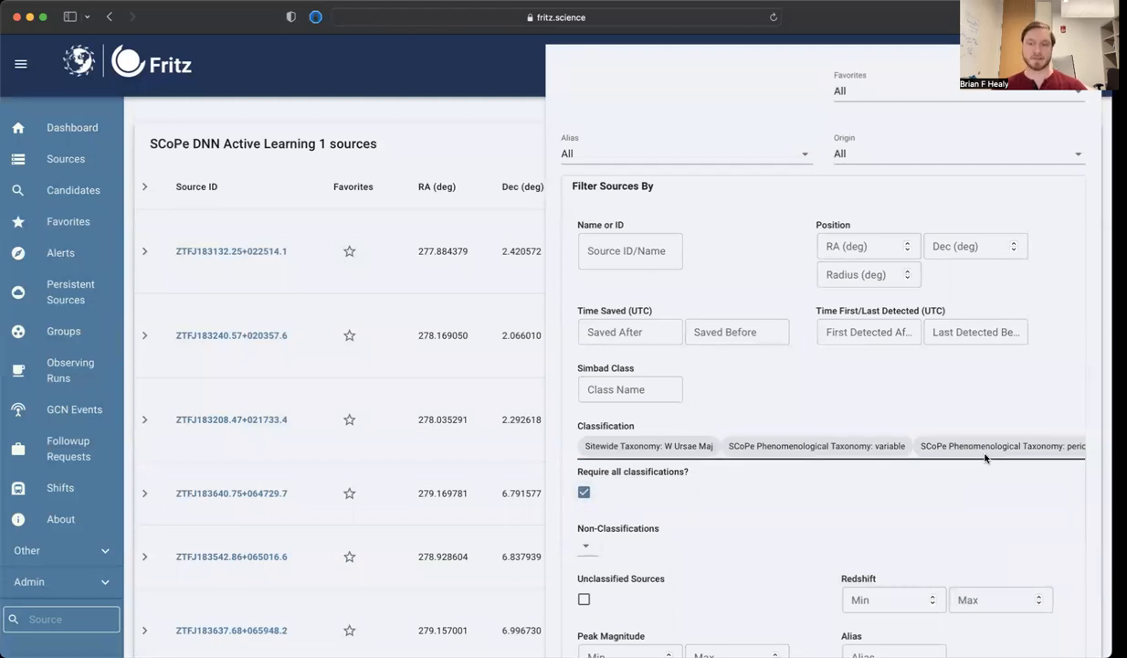
pyautogui.scroll(-10, 827, 484)
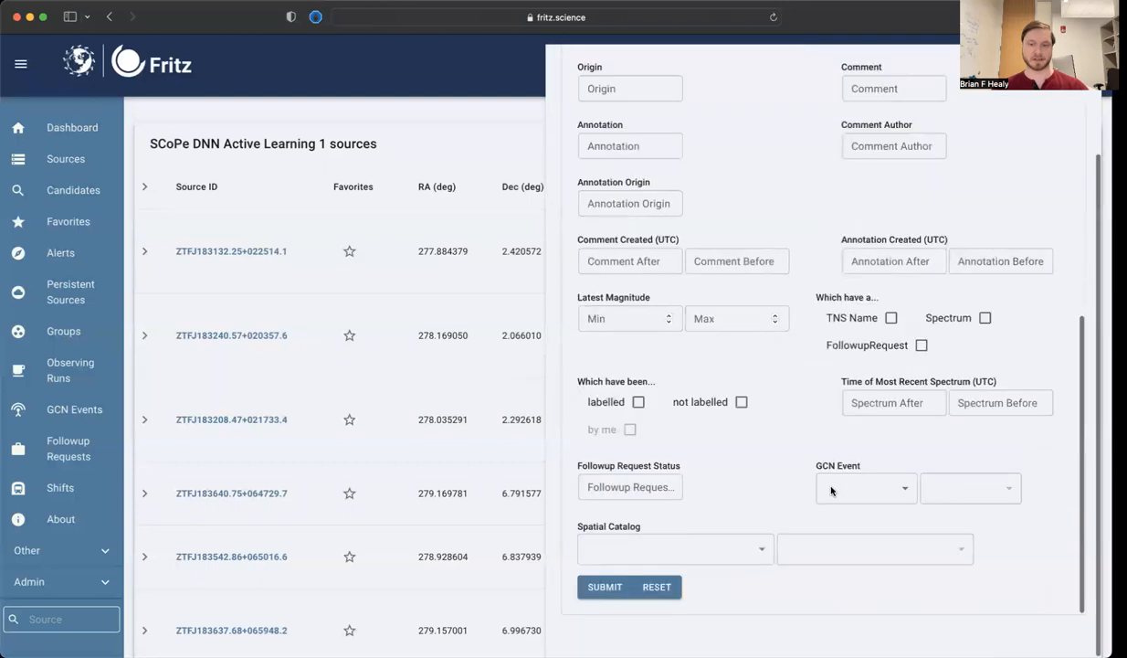
pyautogui.click(602, 605)
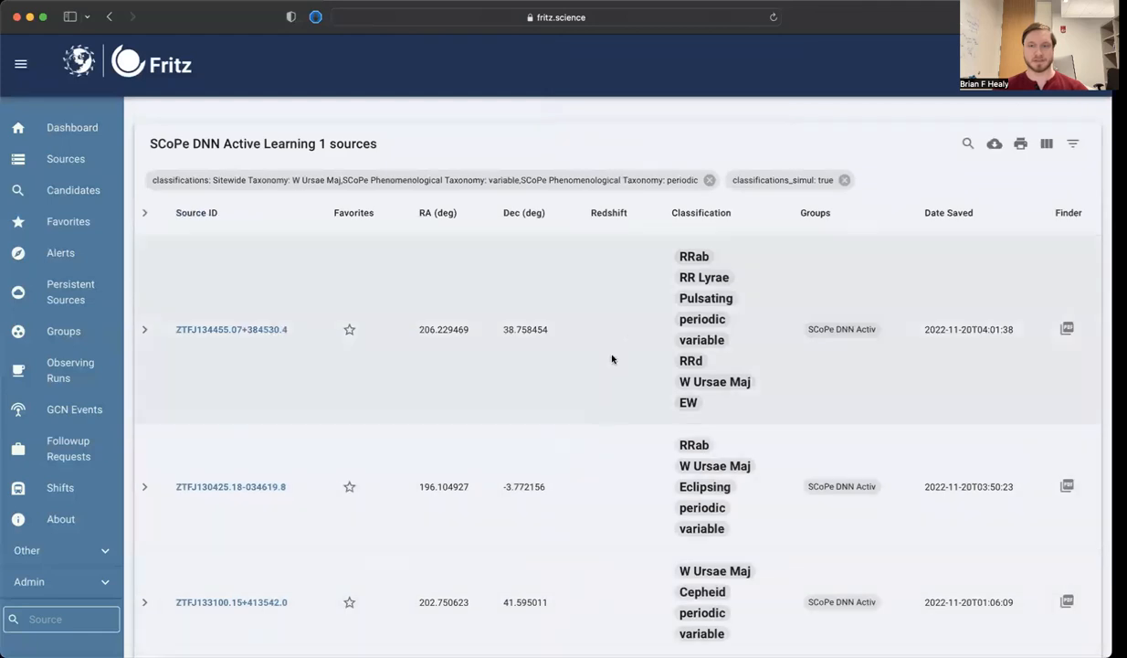
# Step: Limit the filtered source table to 1 row per page
pyautogui.moveTo(679, 477)
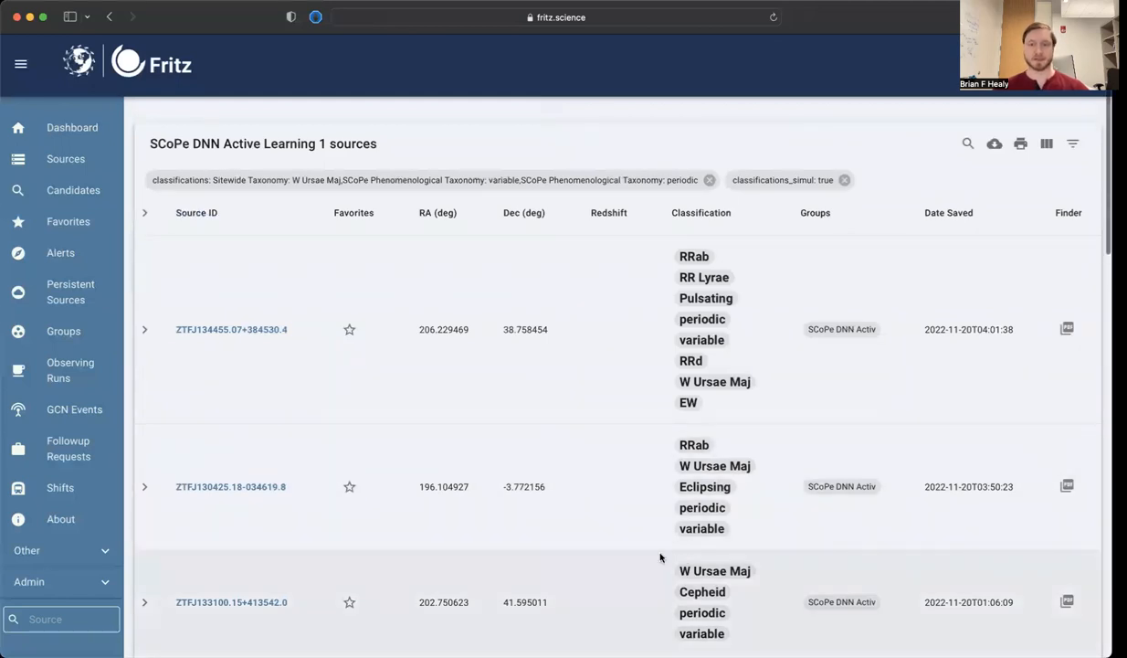
pyautogui.scroll(-15, 650, 558)
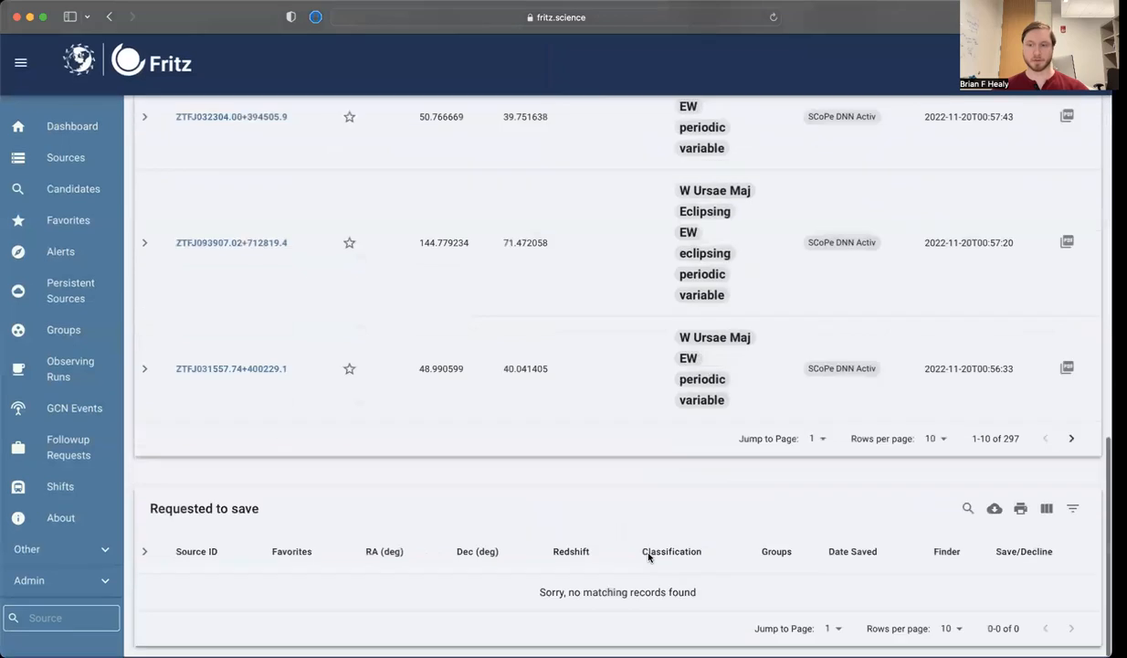
pyautogui.click(935, 440)
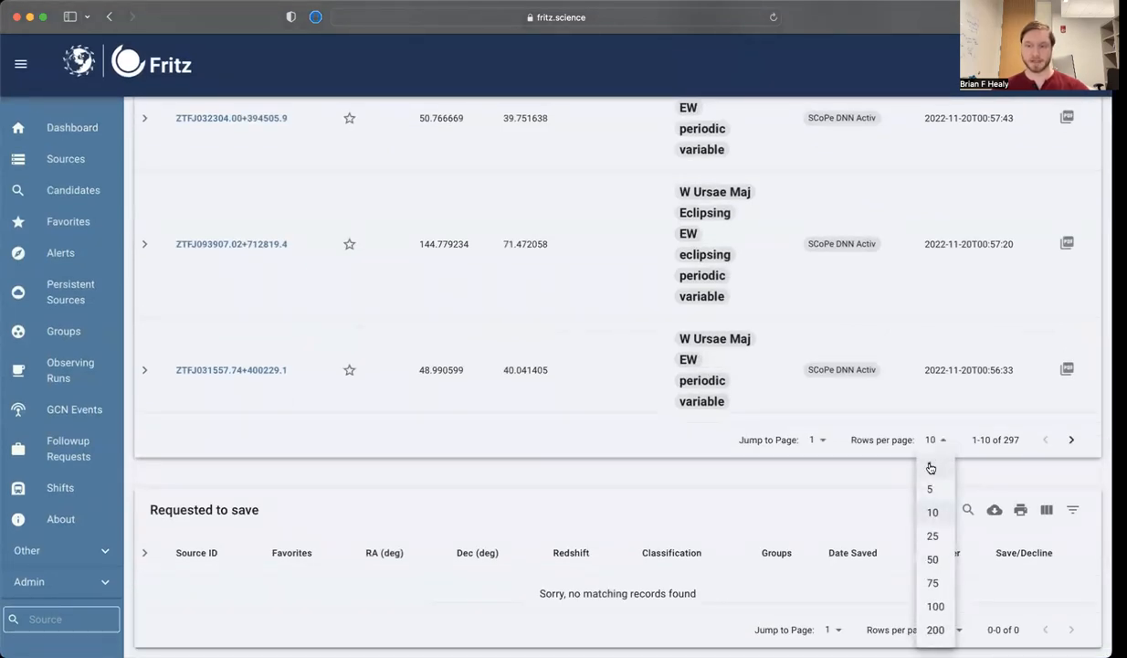
pyautogui.click(930, 468)
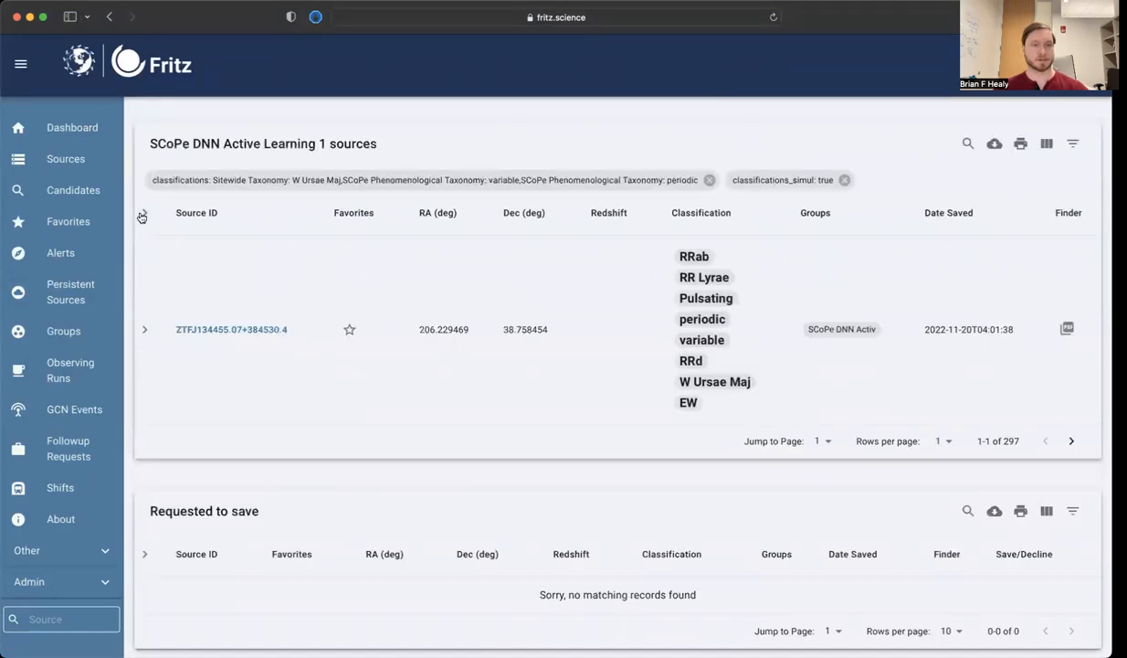
# Step: Expand all source rows and examine the source's survey images, light curve and phase-folded plot
pyautogui.click(143, 216)
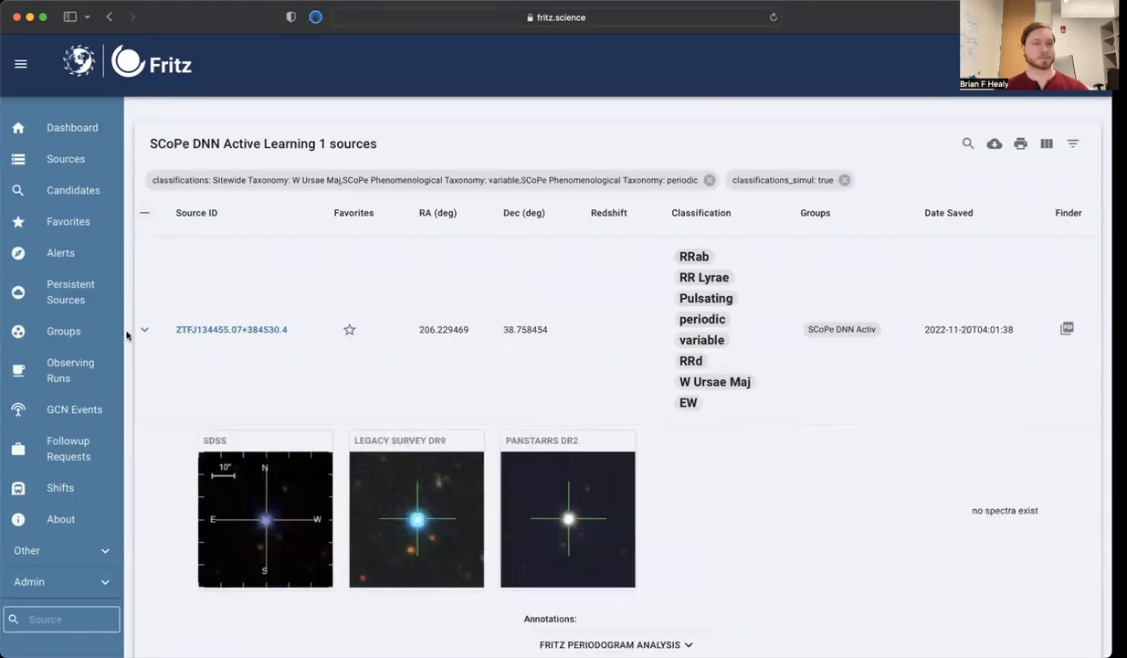
pyautogui.scroll(-2, 126, 325)
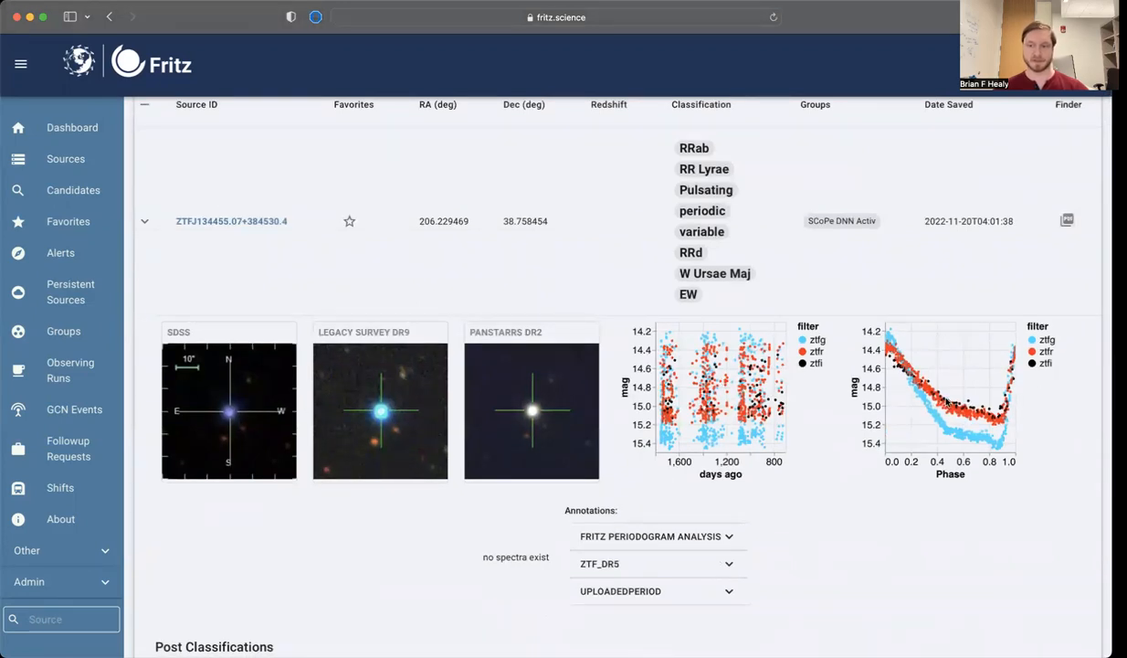
pyautogui.scroll(-2, 948, 401)
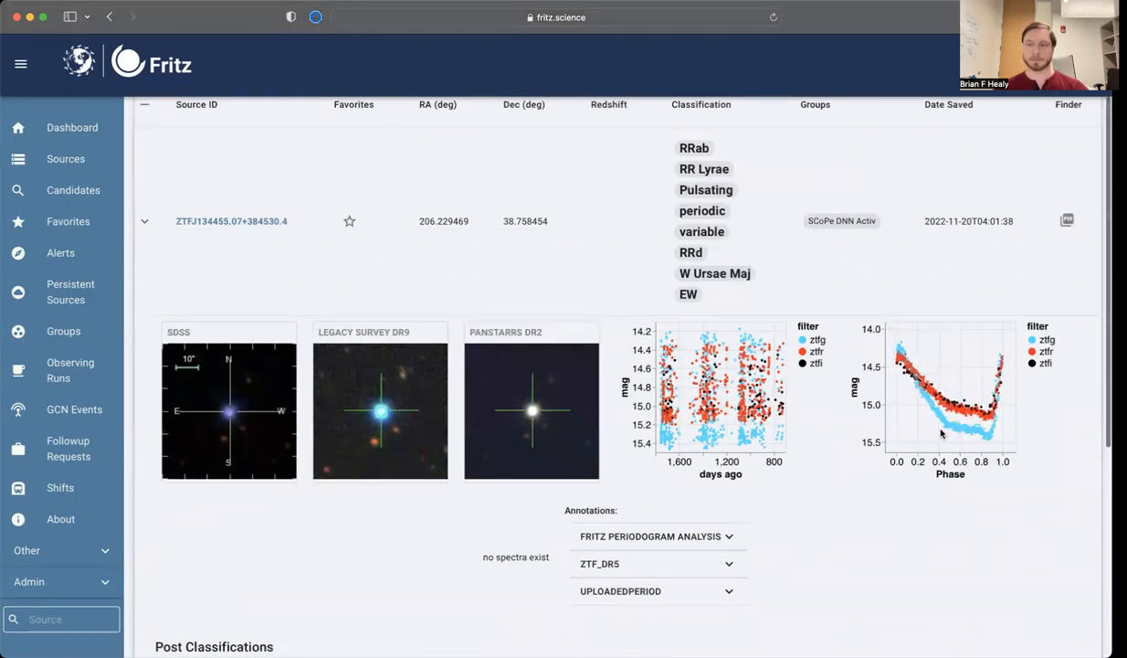
pyautogui.scroll(2, 941, 433)
pyautogui.scroll(1, 838, 437)
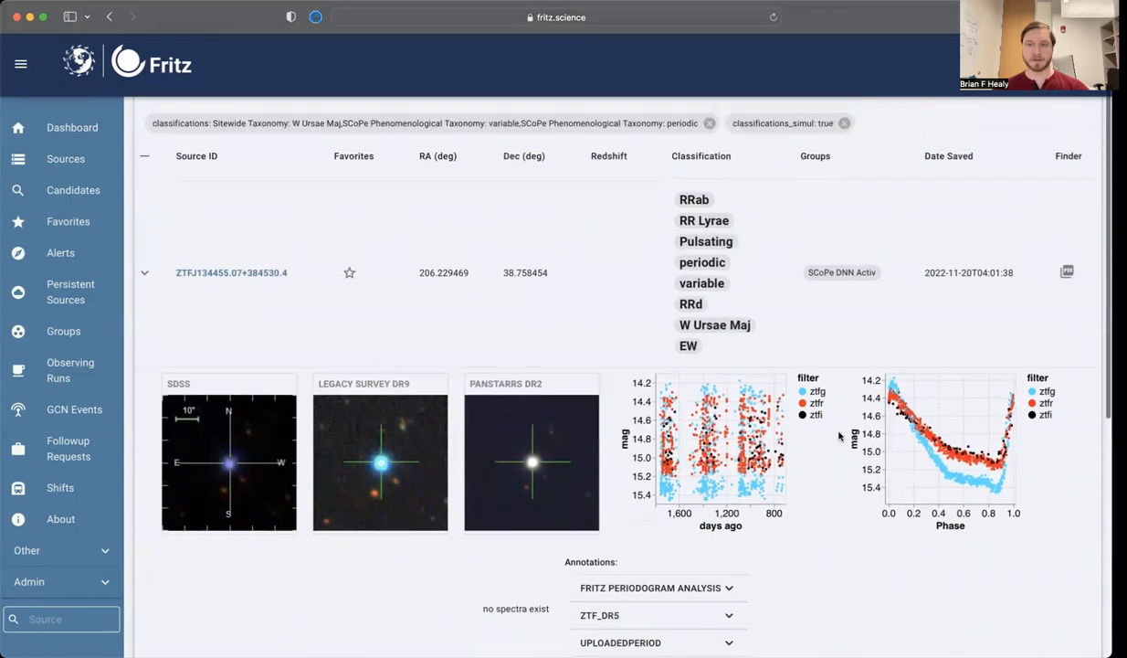
pyautogui.scroll(2, 839, 437)
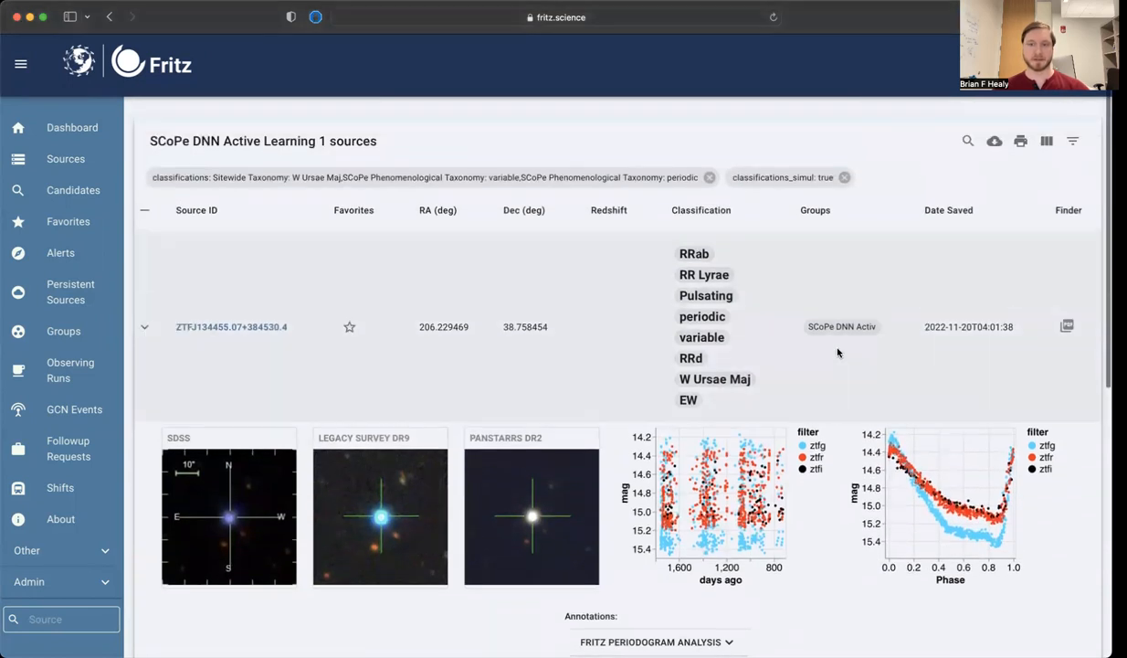
# Step: Try an upvote on the source's Pulsating classification, replace it with a downvote, and toggle the downvote off again
pyautogui.moveTo(690, 253)
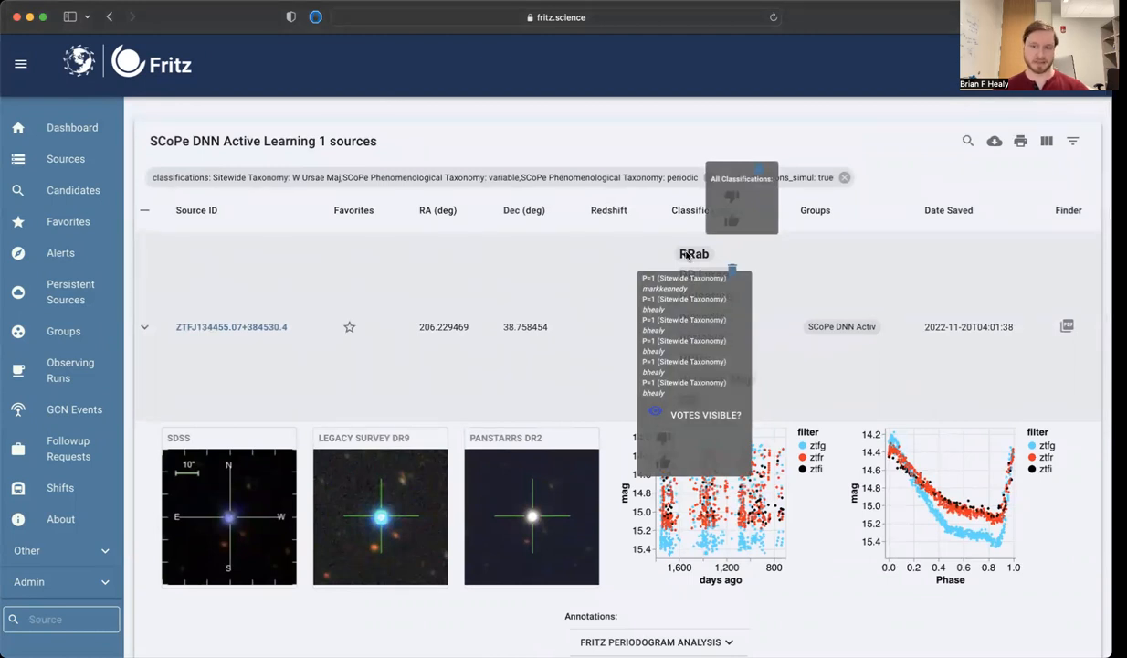
pyautogui.moveTo(694, 294)
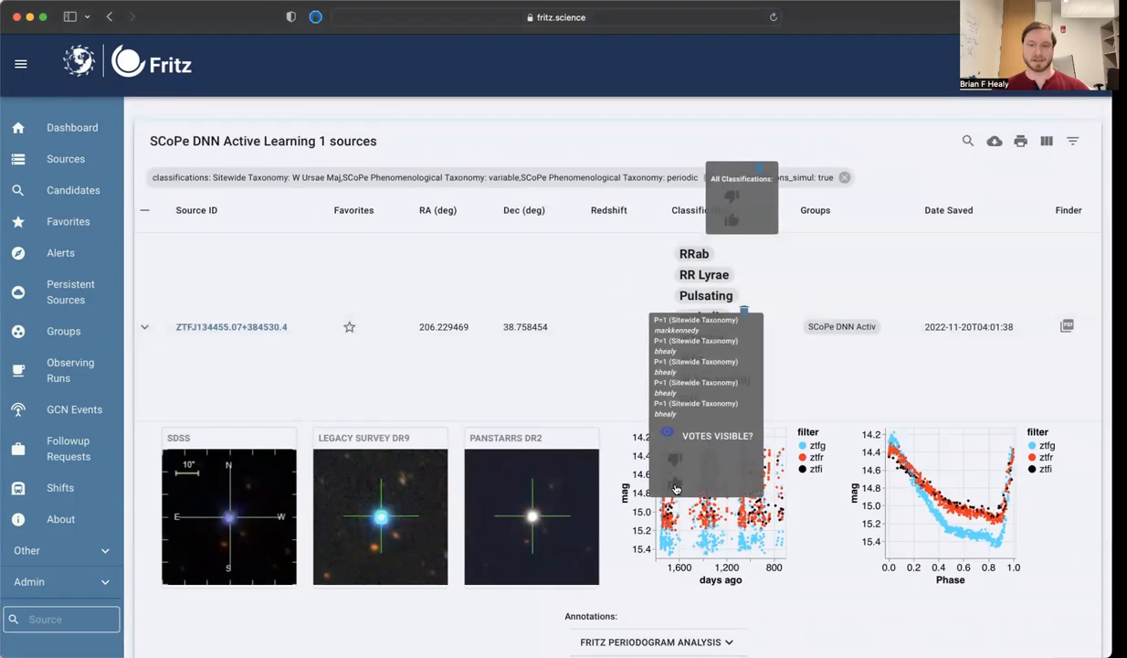
pyautogui.click(676, 487)
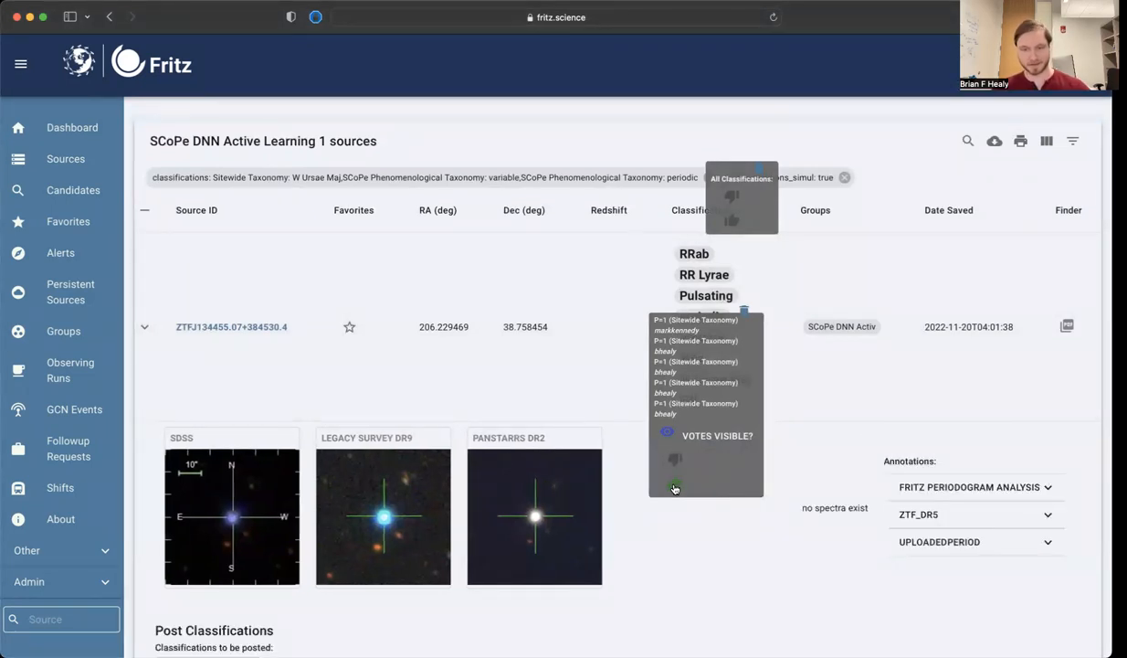
pyautogui.click(674, 461)
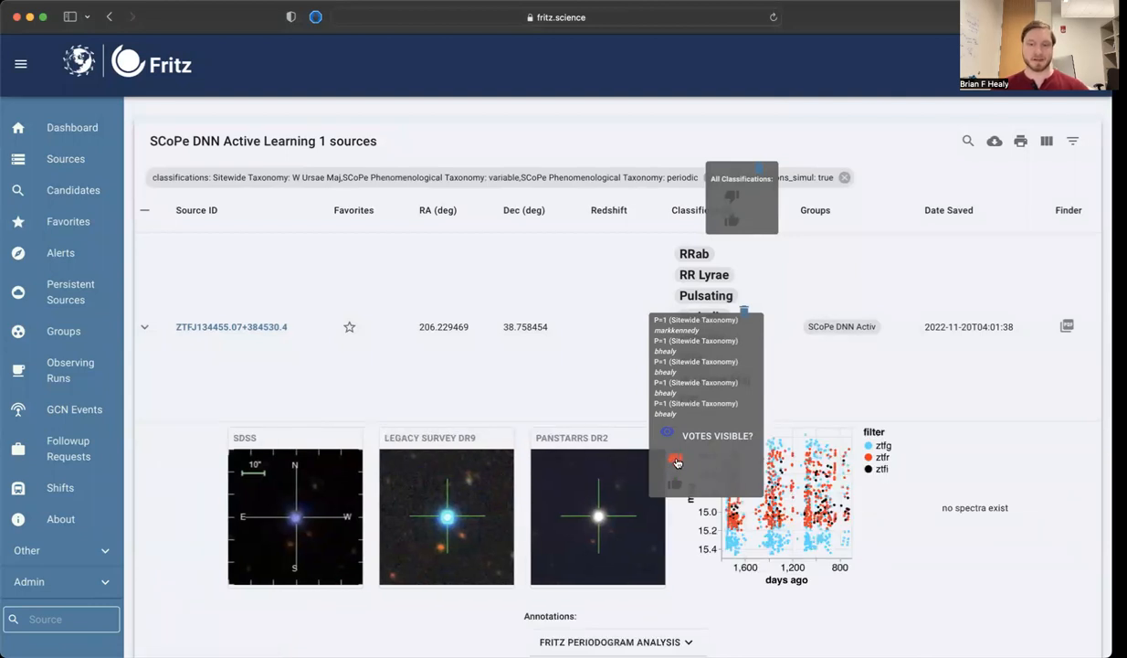
pyautogui.click(675, 462)
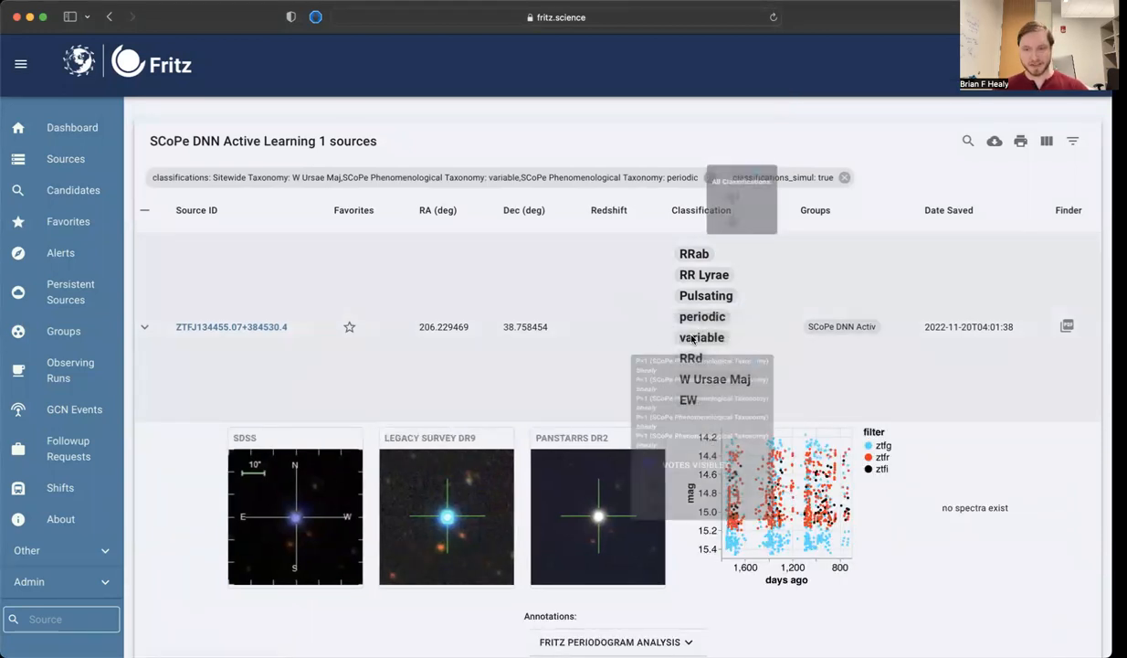
pyautogui.moveTo(684, 379)
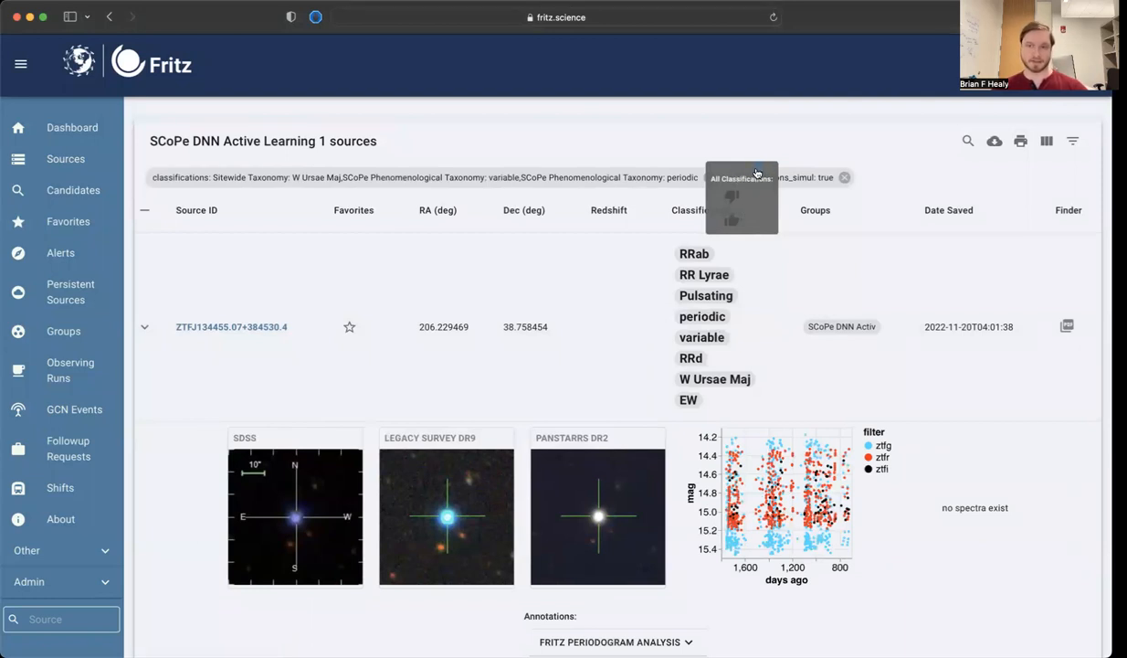
# Step: Try upvoting all of the source's classifications at once, check the RR Lyrae vote counts, and withdraw the bulk upvote
pyautogui.click(731, 222)
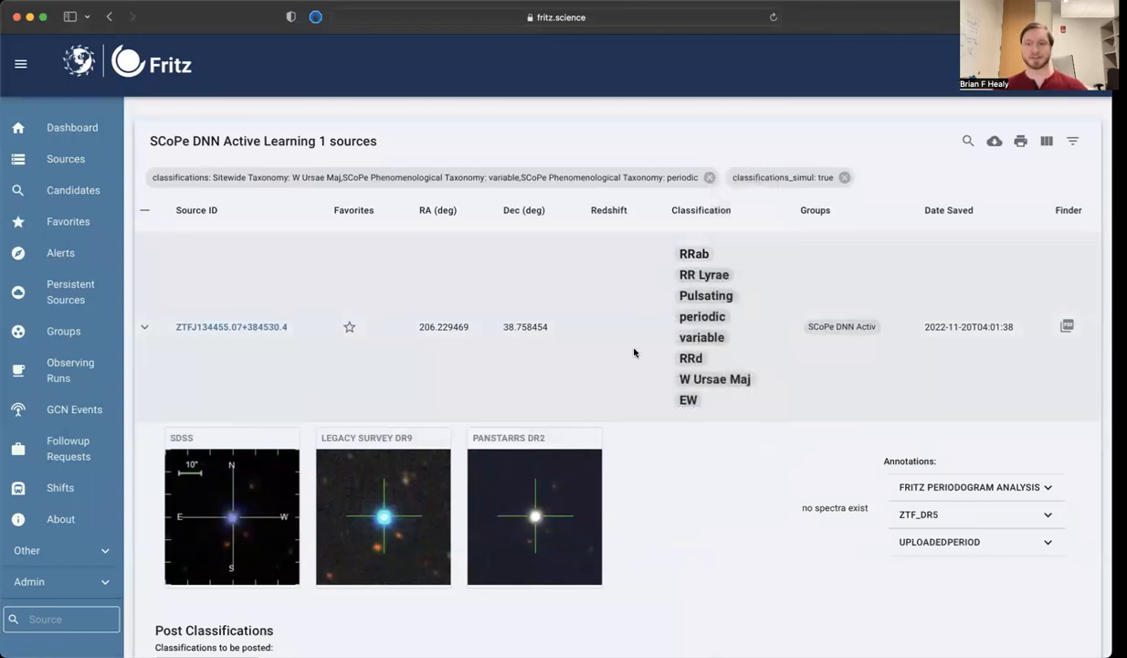
pyautogui.moveTo(683, 339)
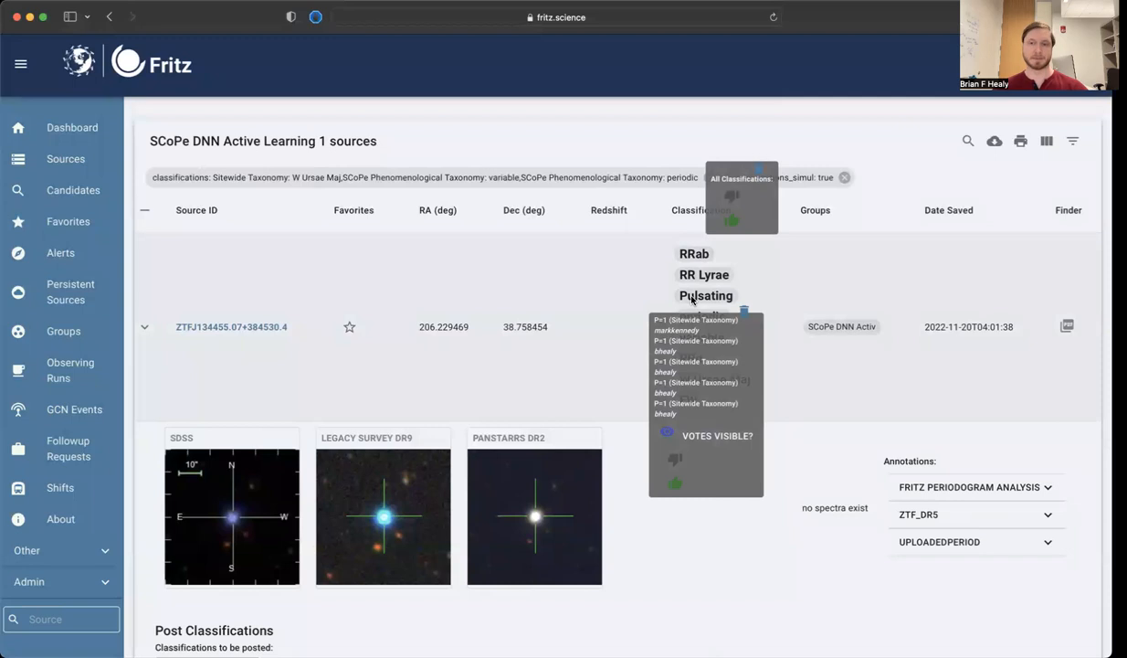
pyautogui.moveTo(690, 273)
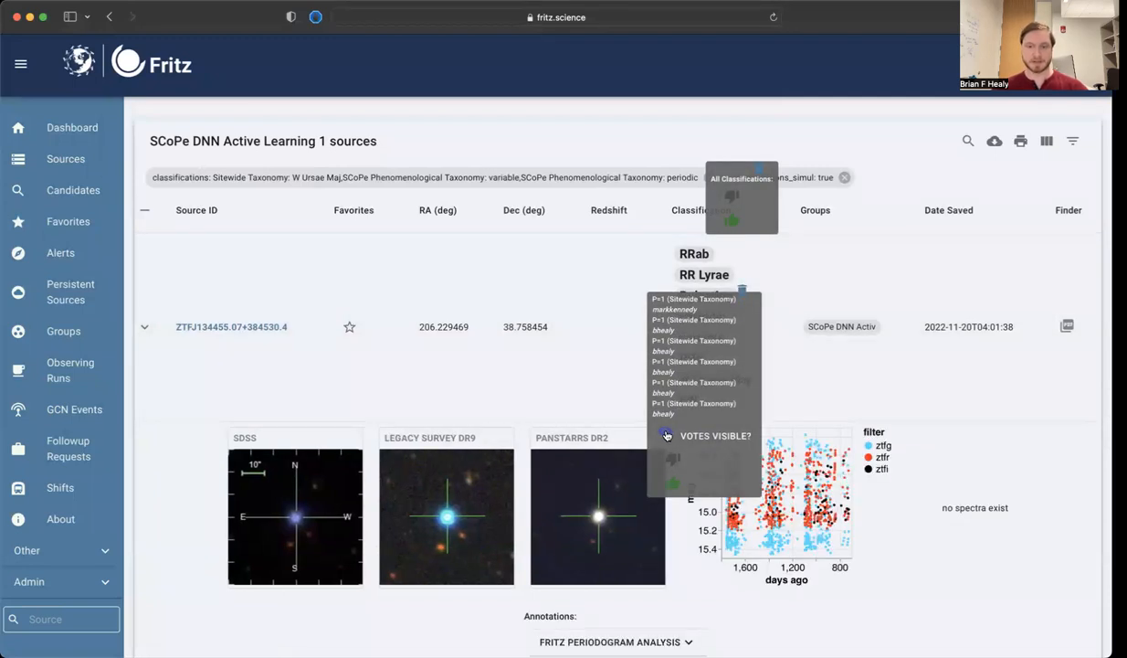
pyautogui.click(666, 435)
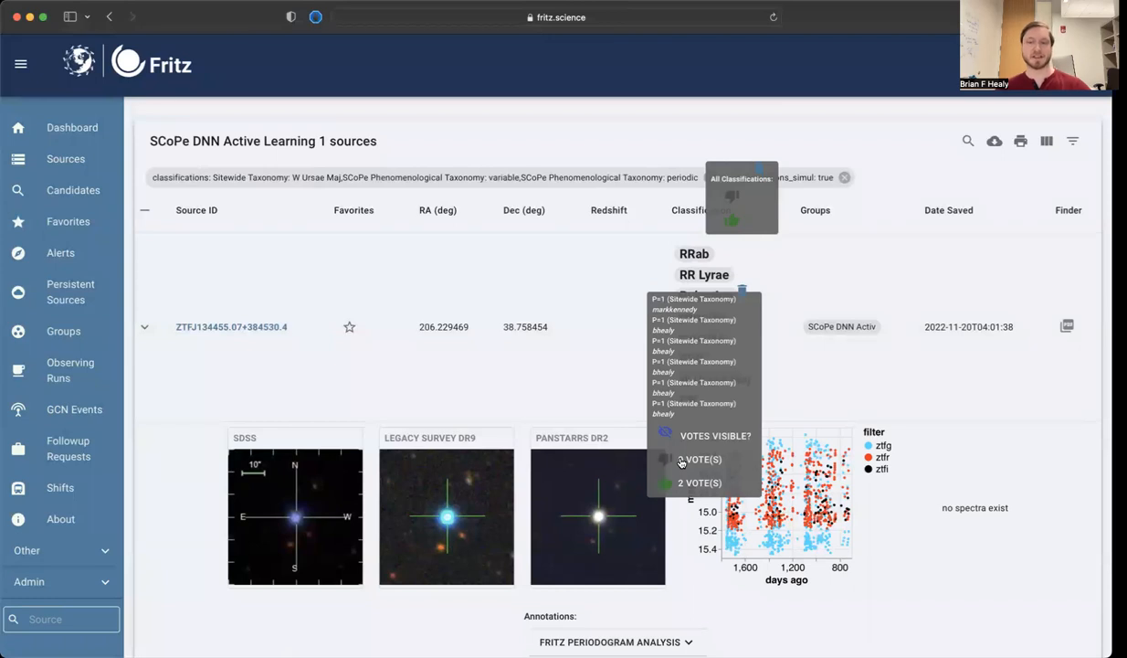
pyautogui.click(665, 434)
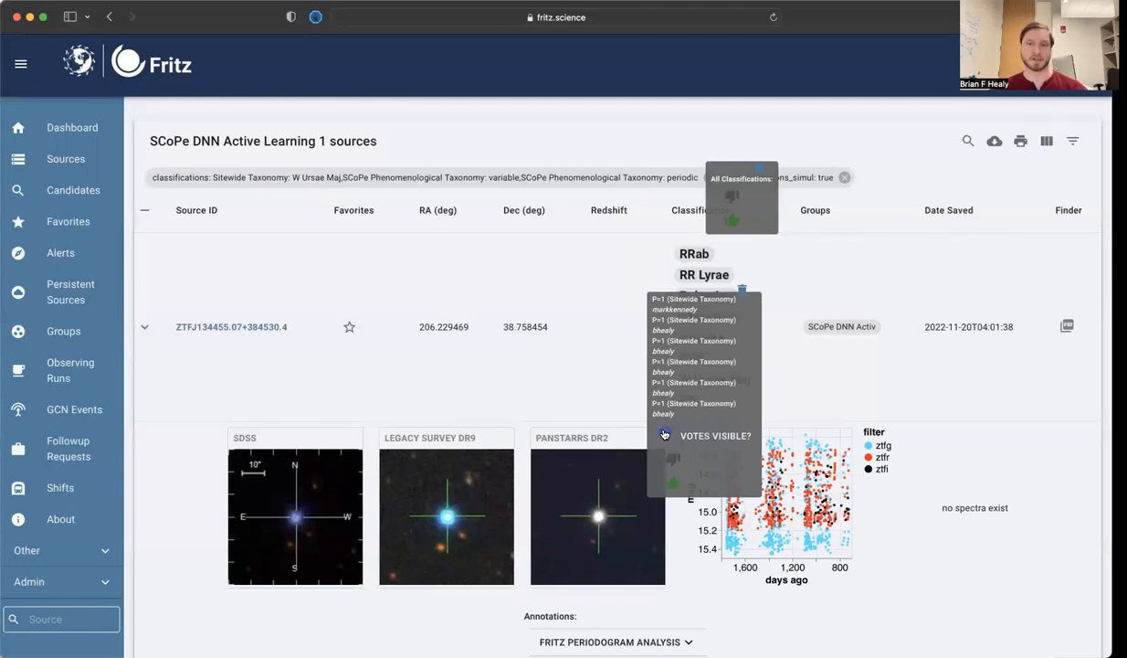
pyautogui.click(731, 224)
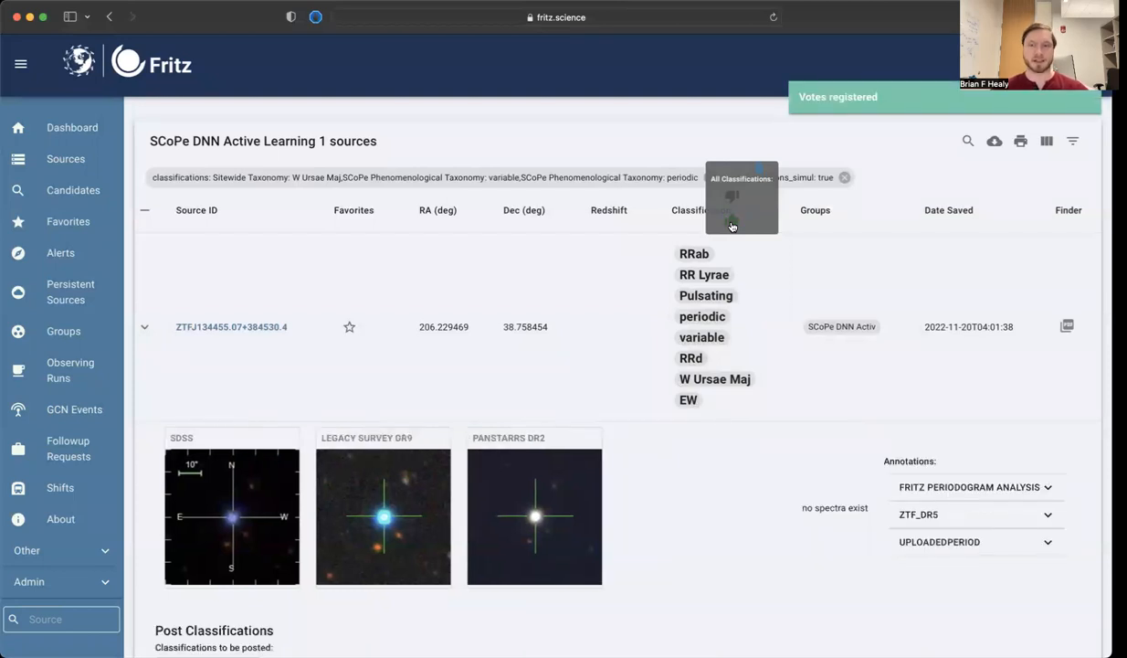
# Step: Upvote the source's RR Lyrae, Pulsating, periodic and variable classifications individually
pyautogui.scroll(-3, 890, 261)
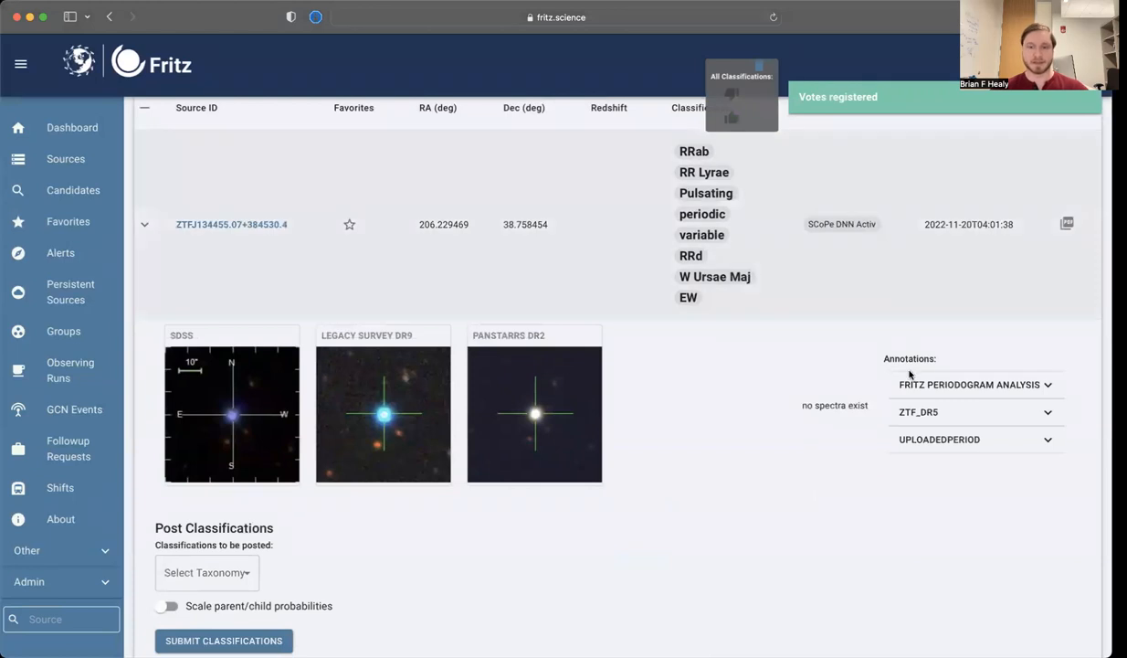
pyautogui.scroll(-2, 924, 501)
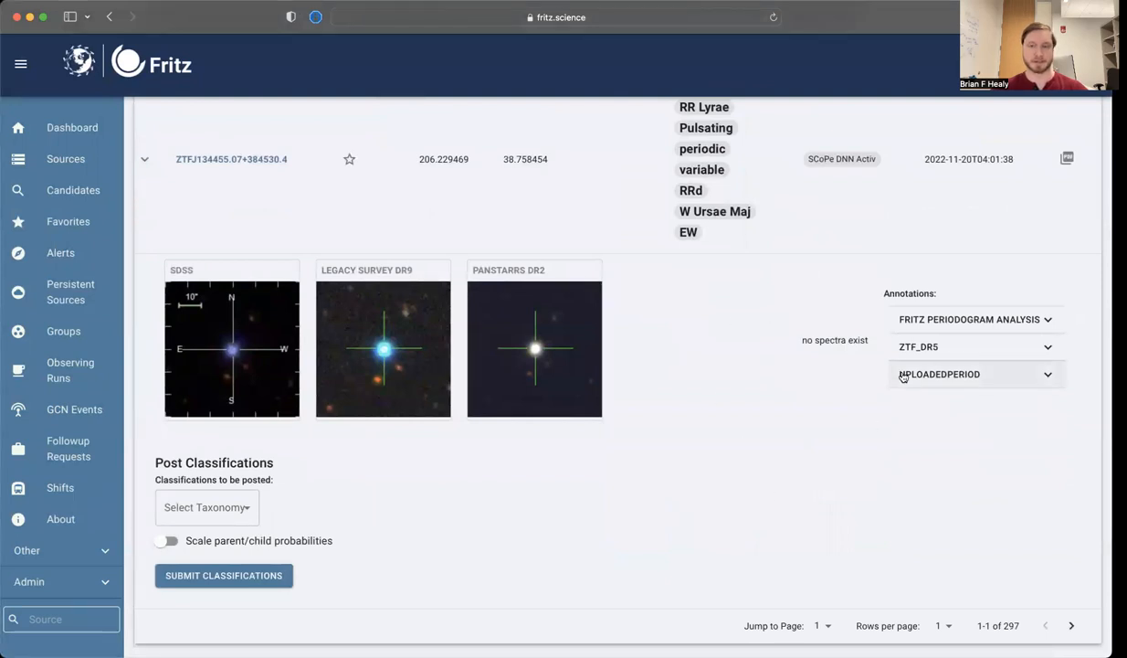
pyautogui.scroll(3, 940, 290)
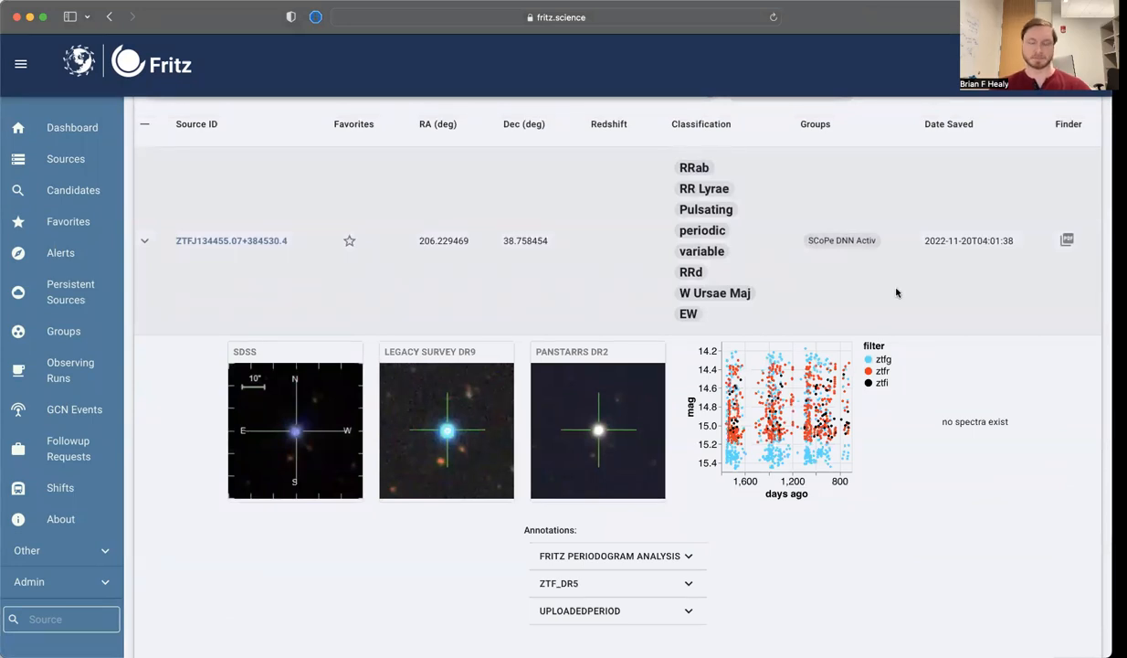
pyautogui.scroll(-3, 896, 292)
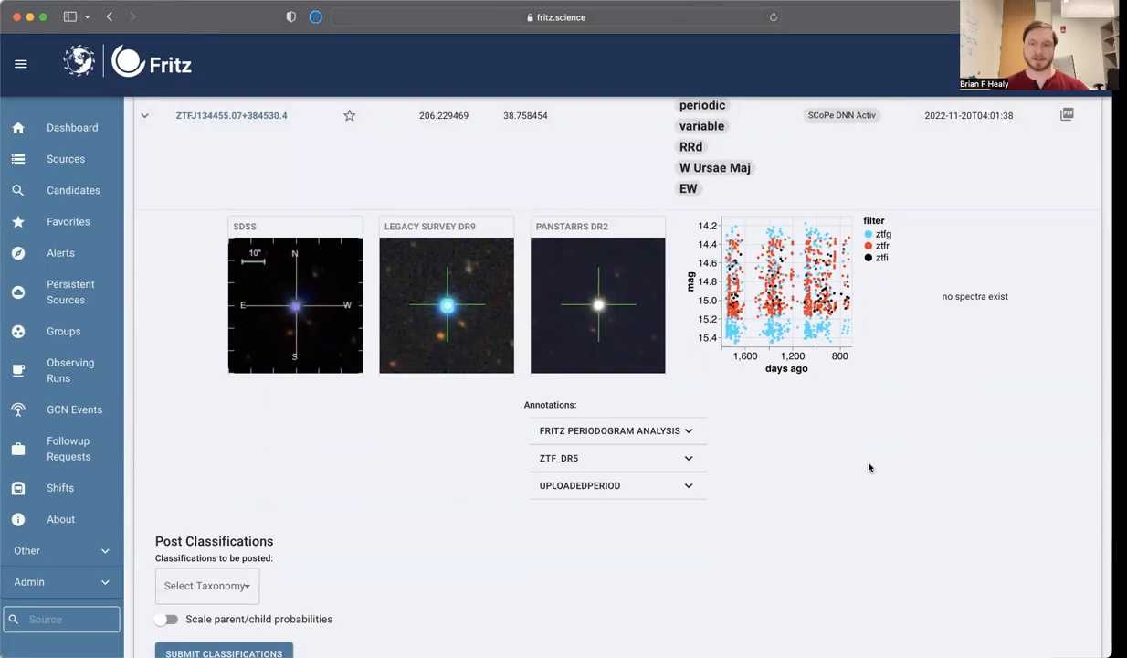
pyautogui.scroll(3, 869, 468)
pyautogui.moveTo(724, 199)
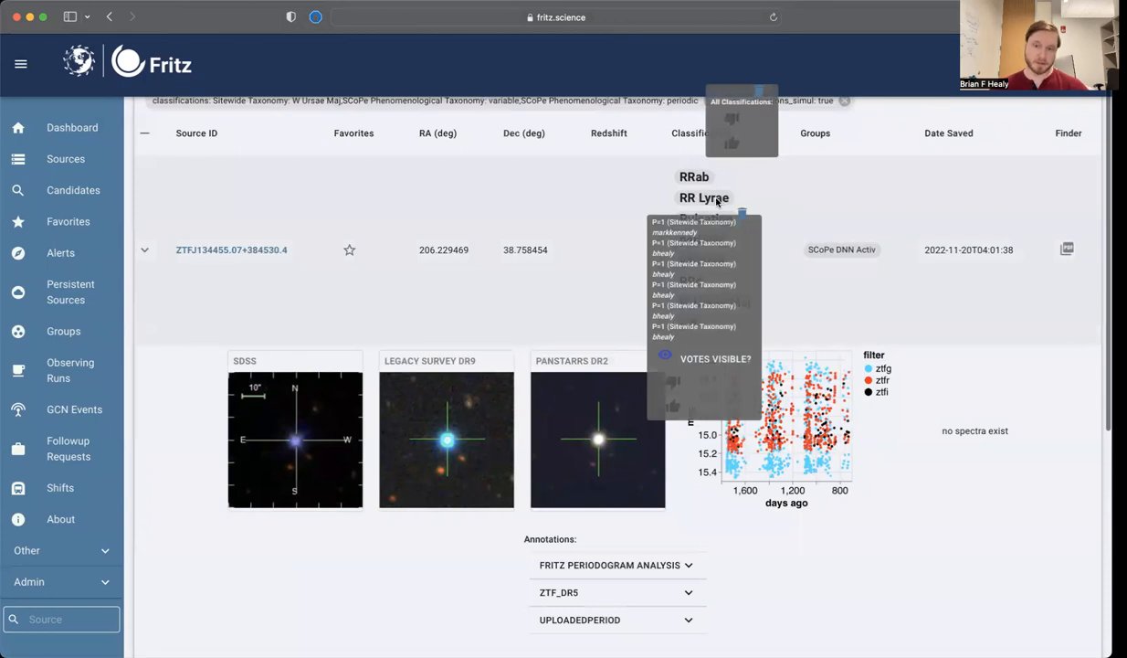
pyautogui.moveTo(689, 178)
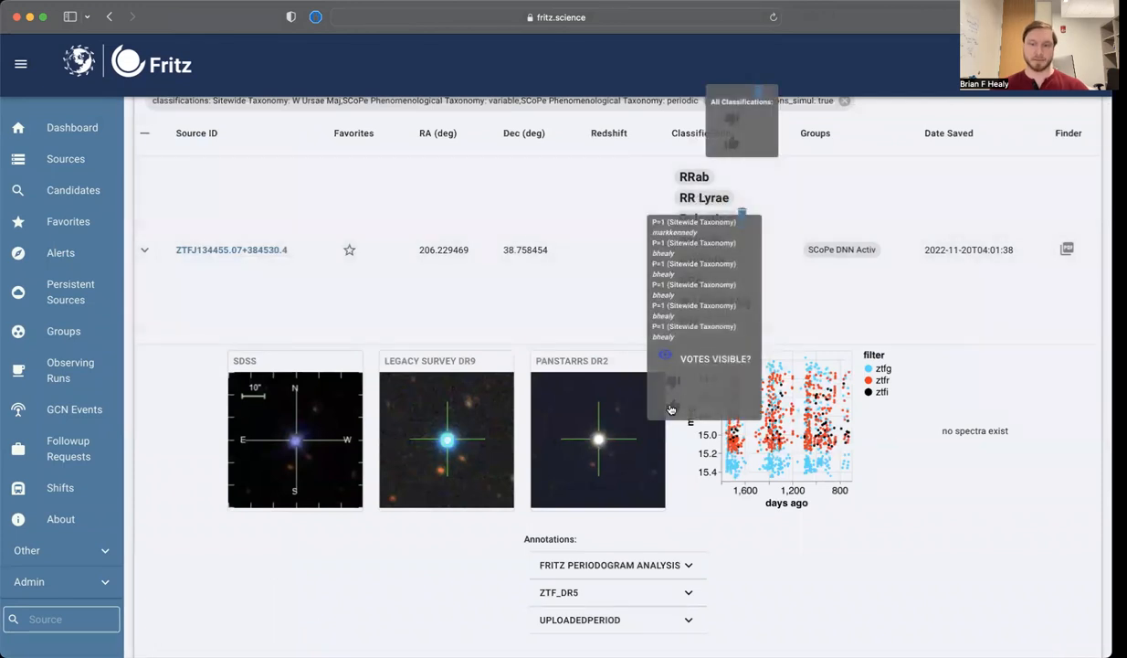
pyautogui.click(672, 408)
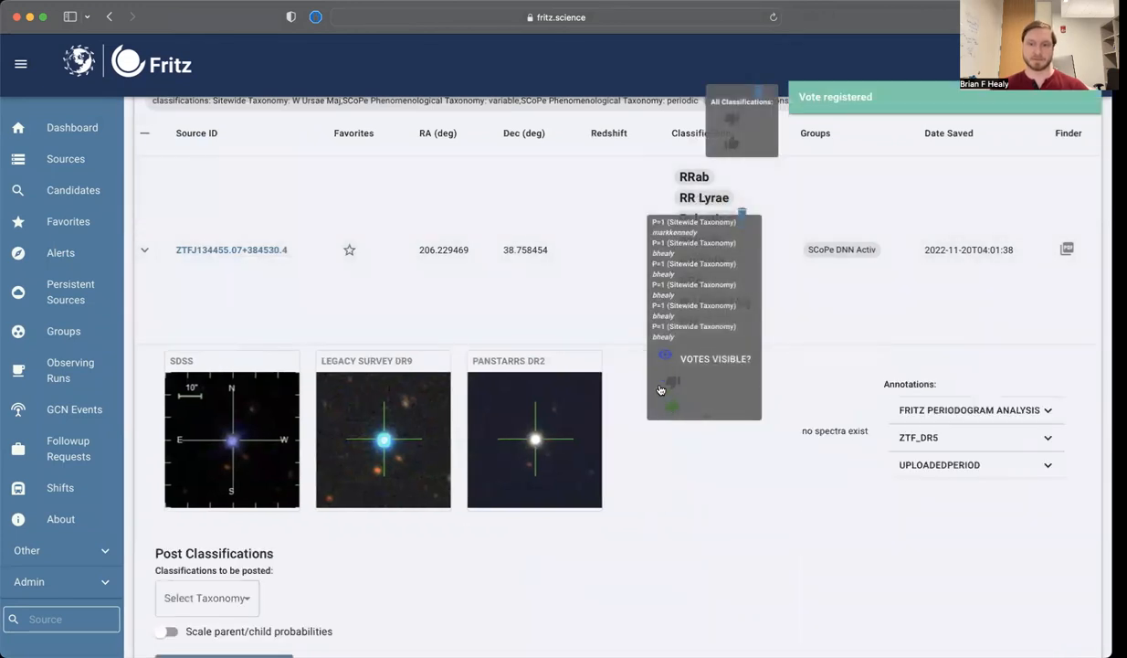
pyautogui.moveTo(683, 221)
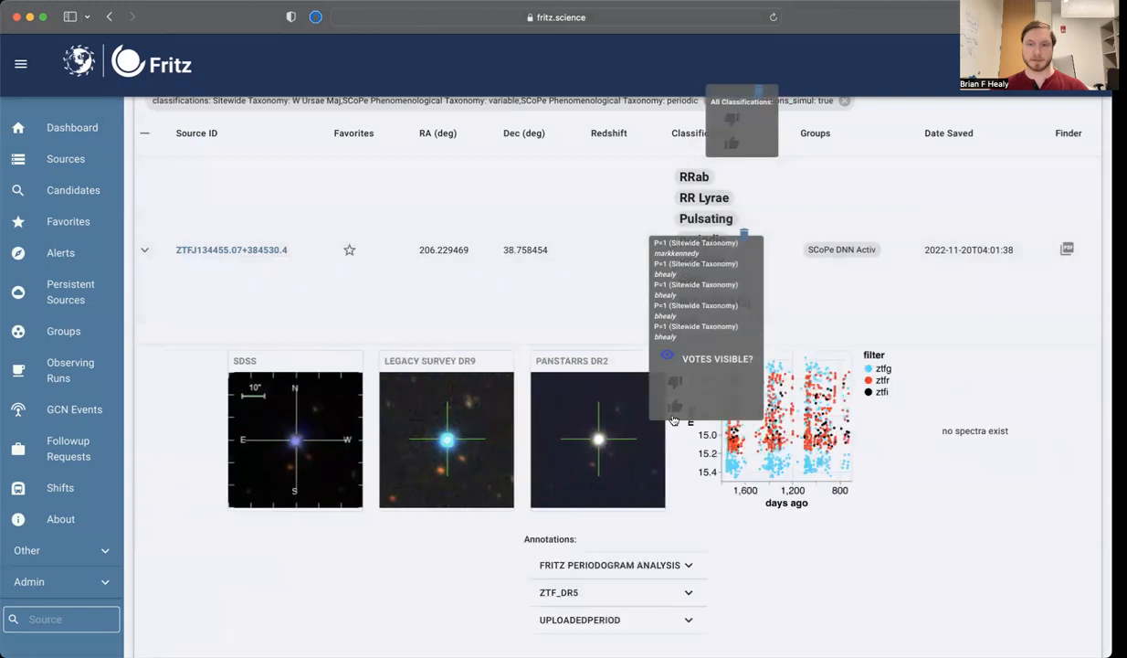
pyautogui.moveTo(684, 242)
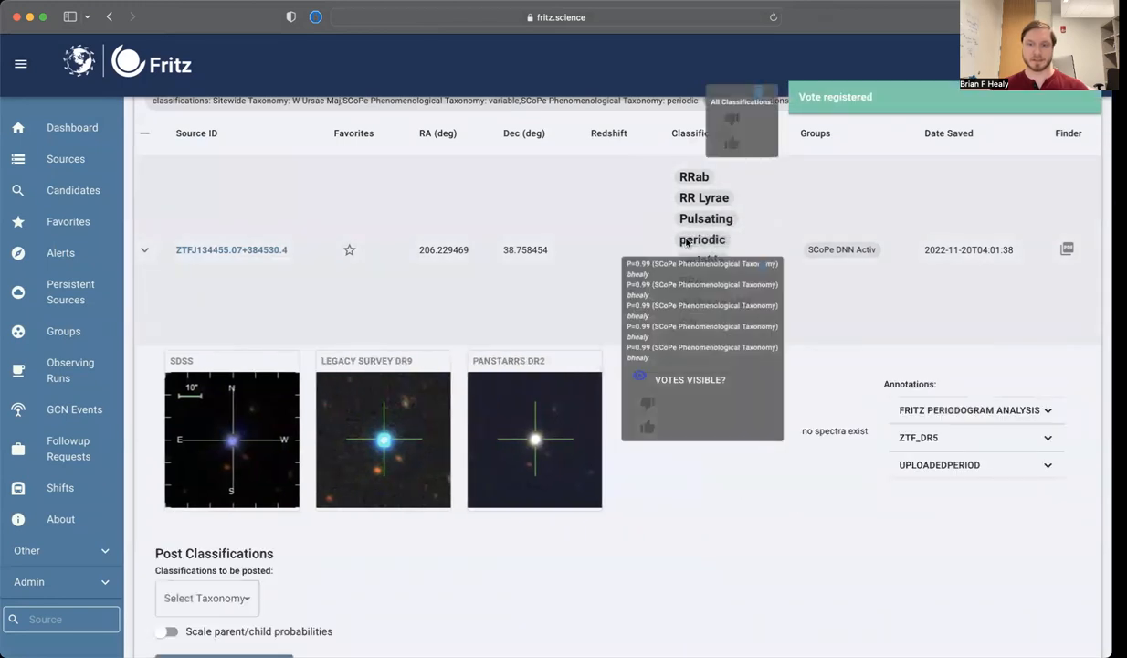
pyautogui.click(648, 426)
pyautogui.moveTo(703, 261)
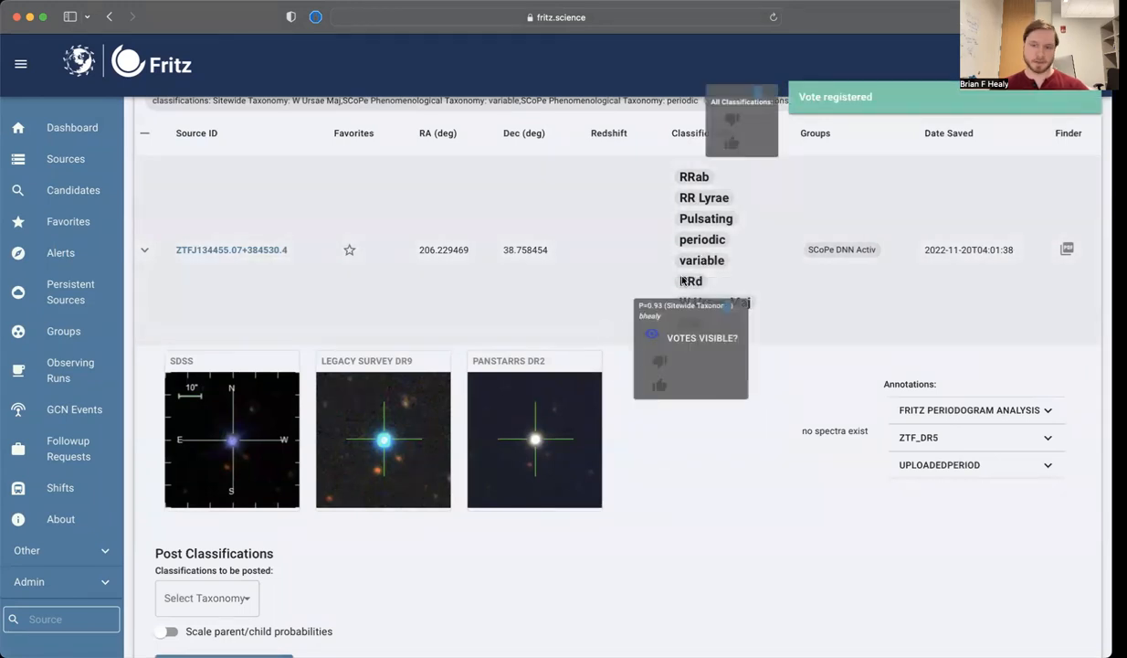
# Step: Downvote the source's W Ursae Maj and EW classifications
pyautogui.moveTo(687, 324)
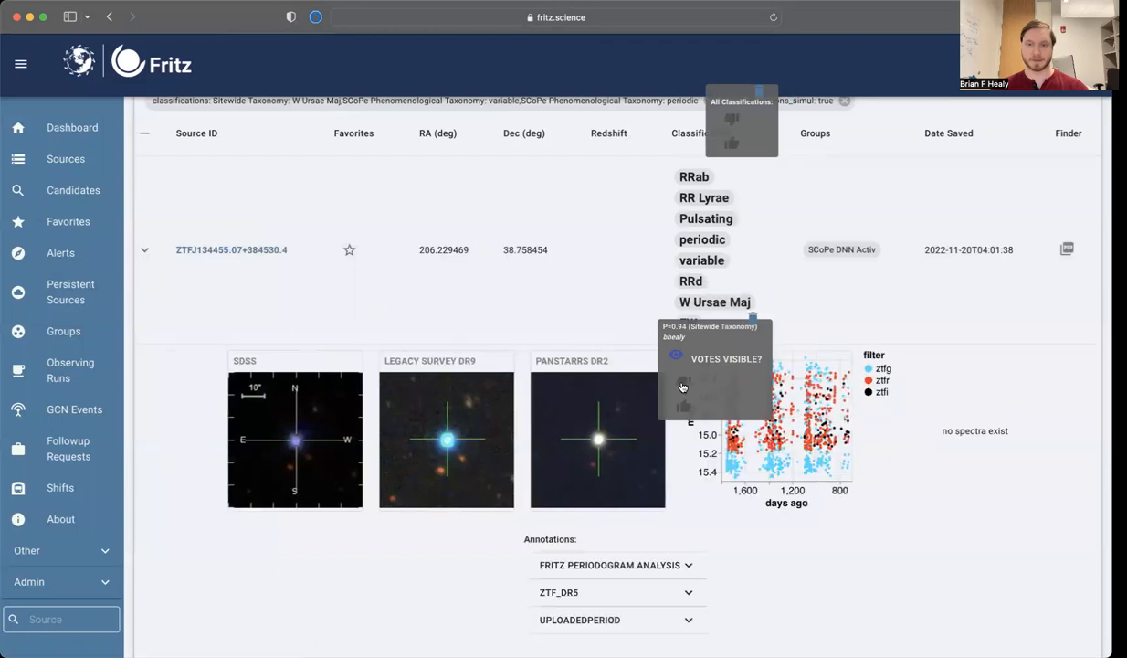
pyautogui.click(684, 383)
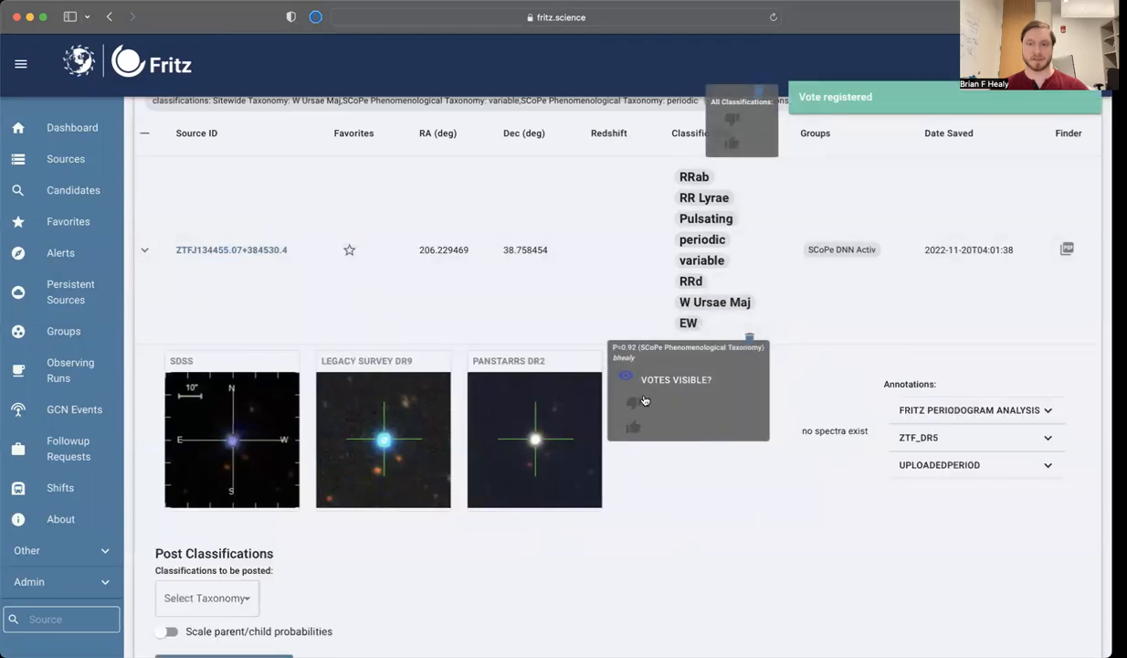
pyautogui.click(632, 406)
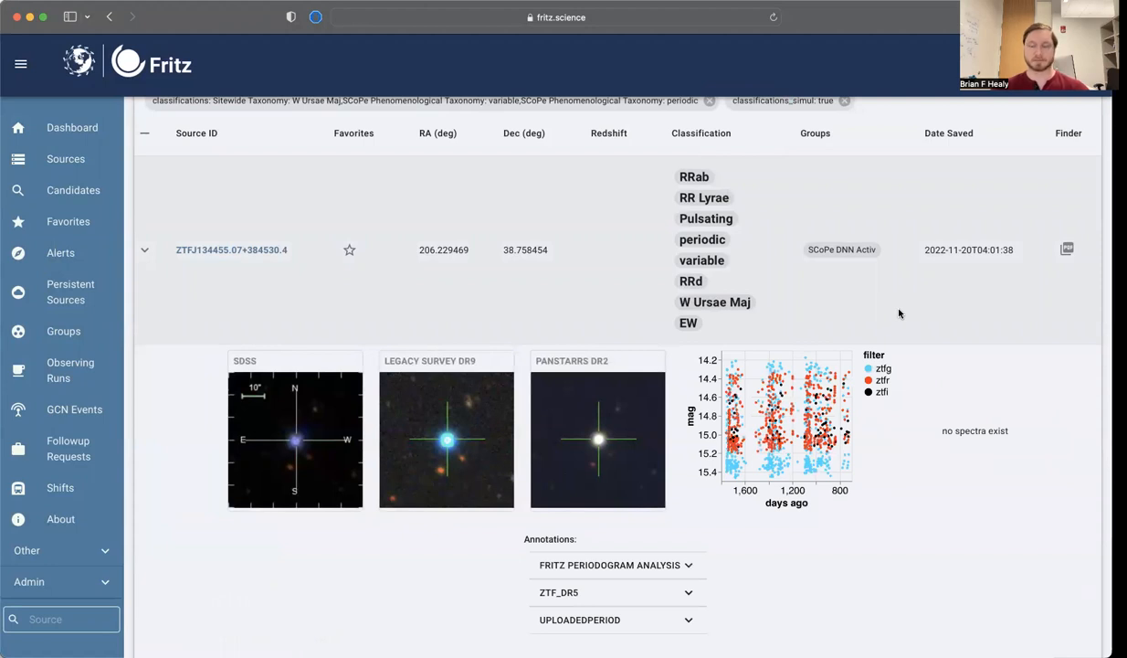
# Step: On the next source in the table, upvote all classifications at once and change the RRab vote to a downvote
pyautogui.scroll(-15, 899, 313)
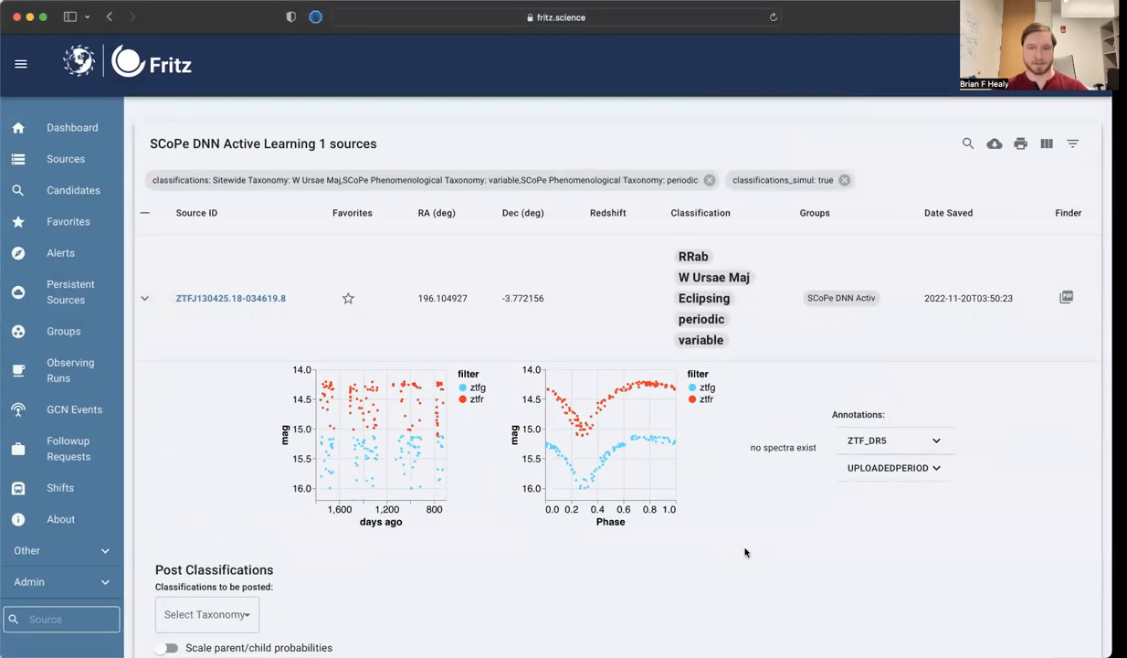
pyautogui.moveTo(693, 283)
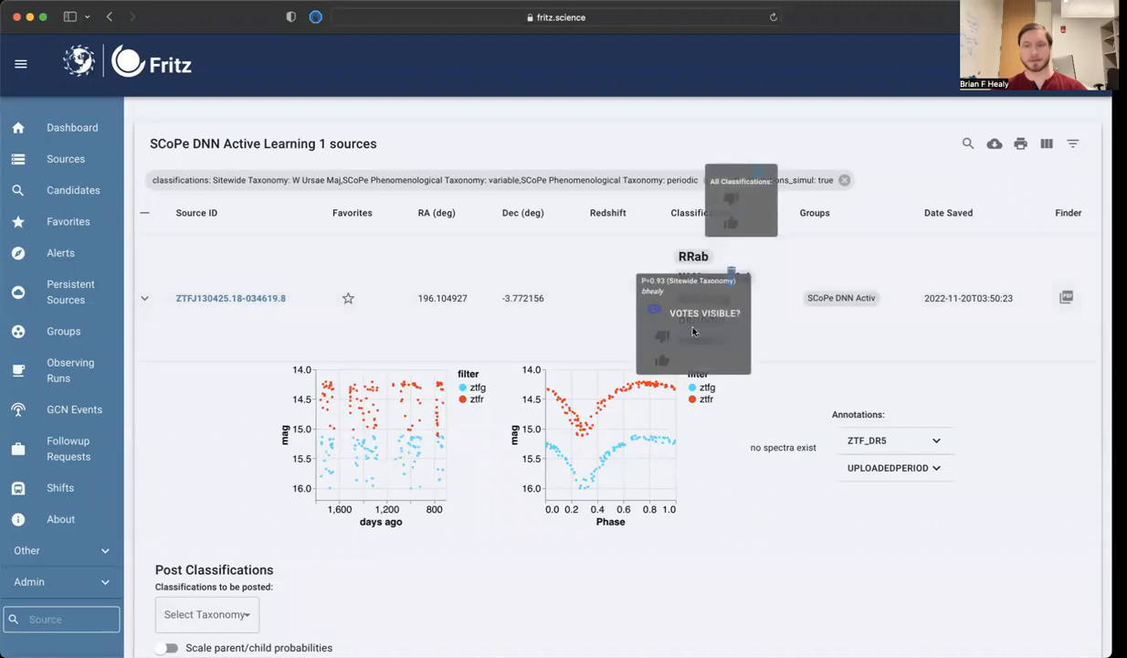
pyautogui.click(731, 225)
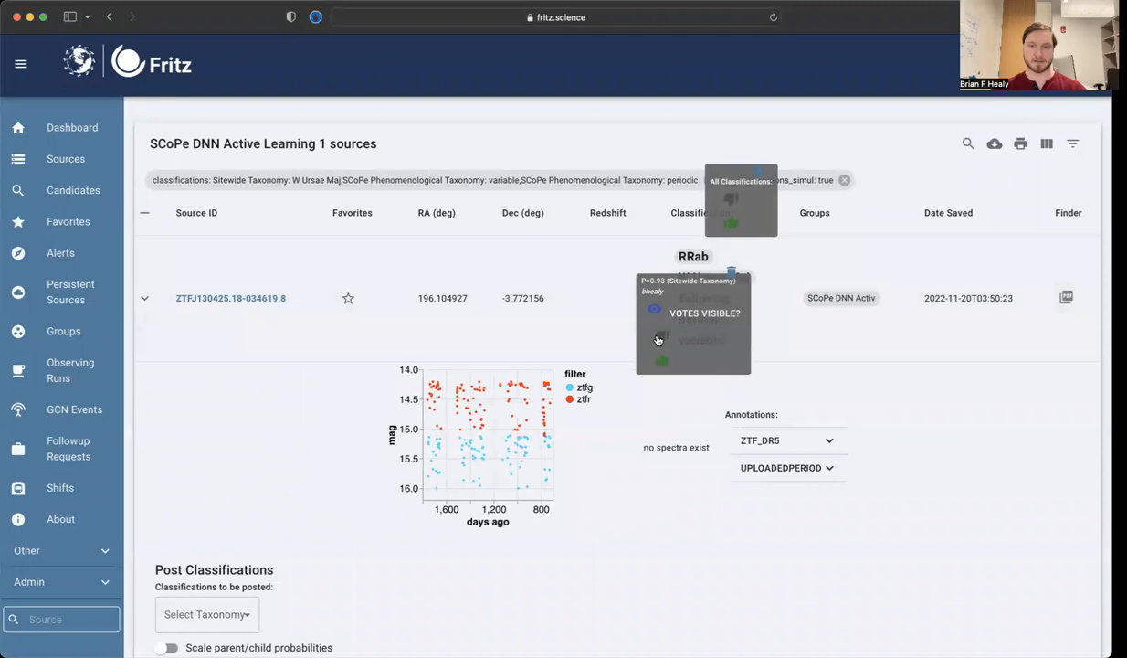
pyautogui.click(660, 338)
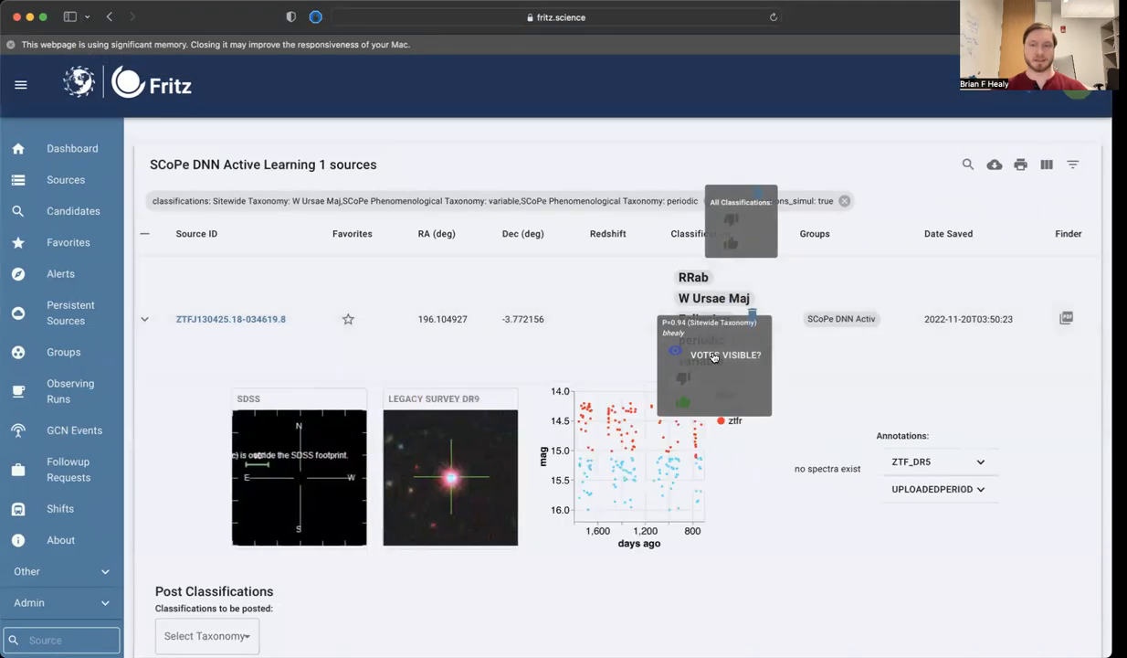
pyautogui.moveTo(718, 340)
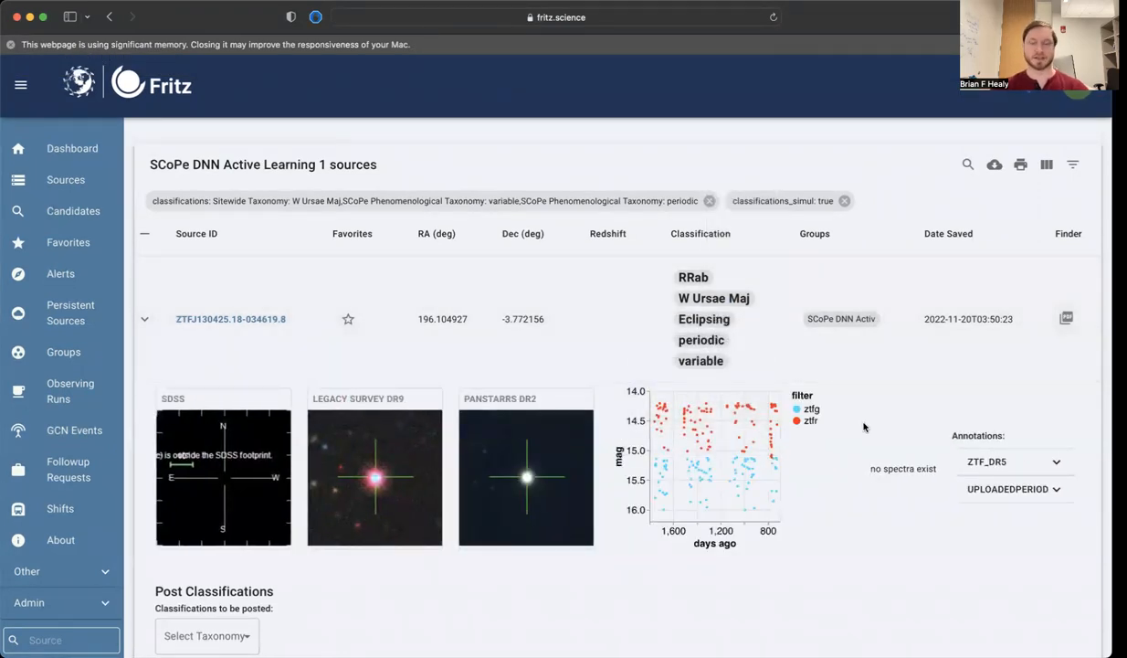
# Step: Advance to the third source, ZTFJ133100.15+413542.0, and open its detail page in a new browser tab
pyautogui.scroll(-5, 863, 425)
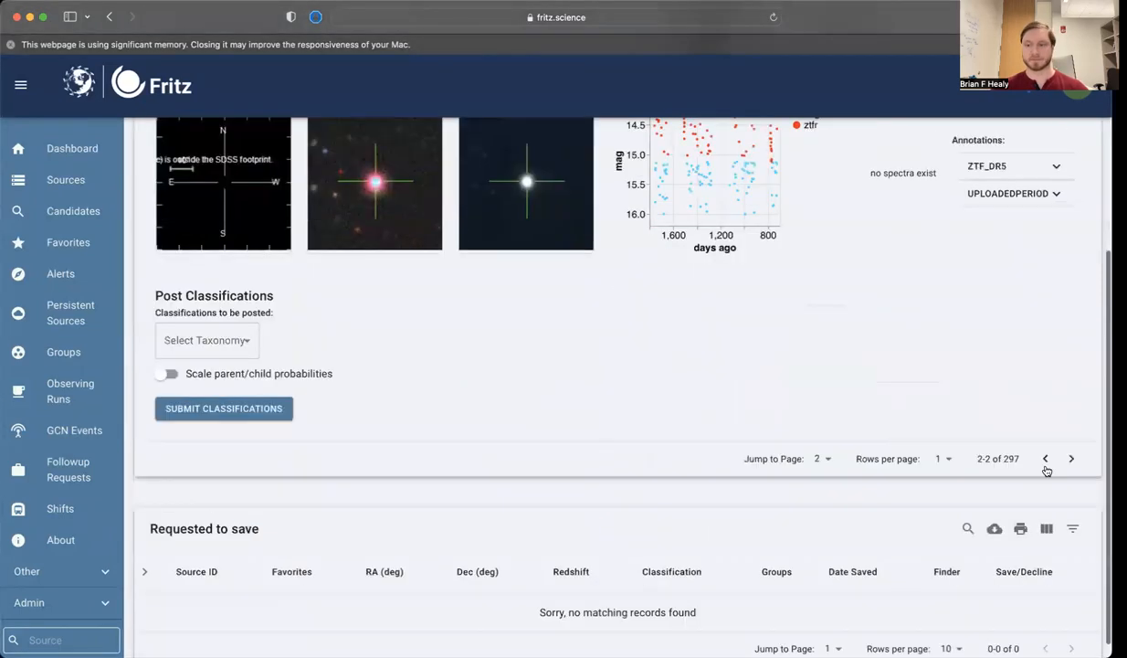
pyautogui.click(1069, 457)
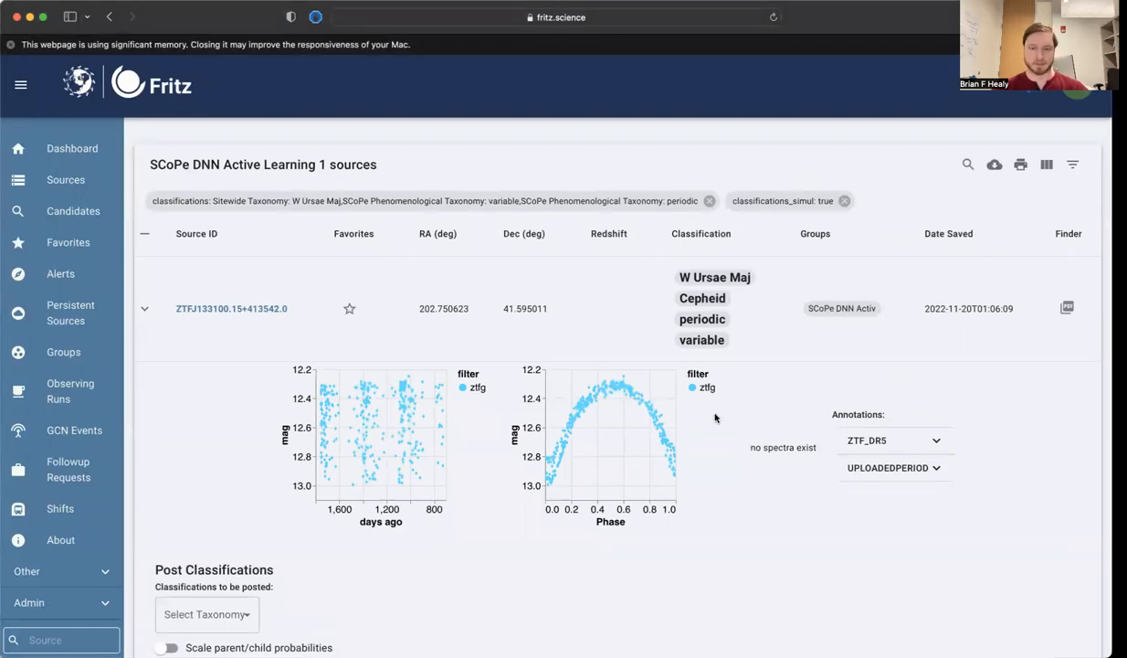
pyautogui.moveTo(564, 443)
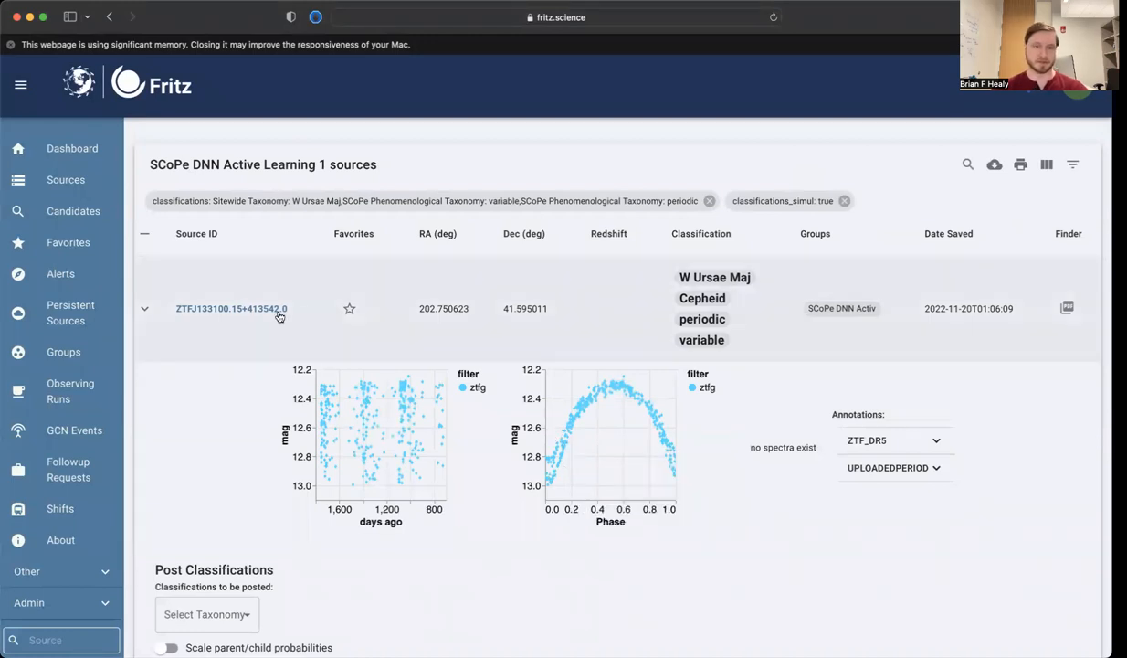
pyautogui.keyDown('super'); pyautogui.click(272, 315); pyautogui.keyUp('super')
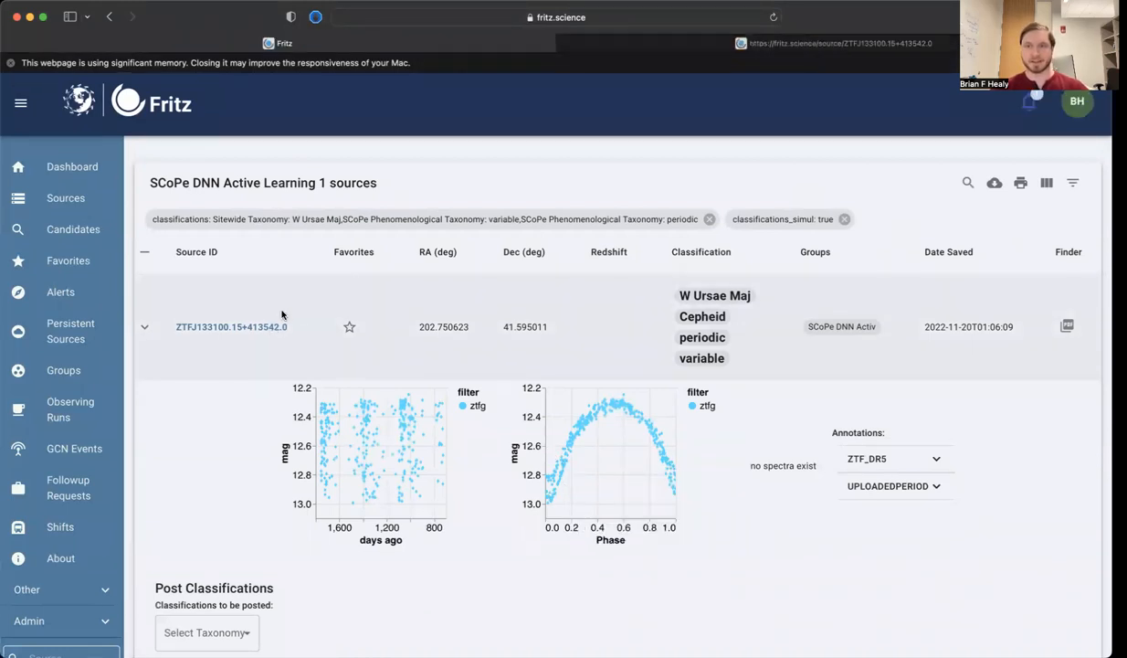
pyautogui.click(771, 49)
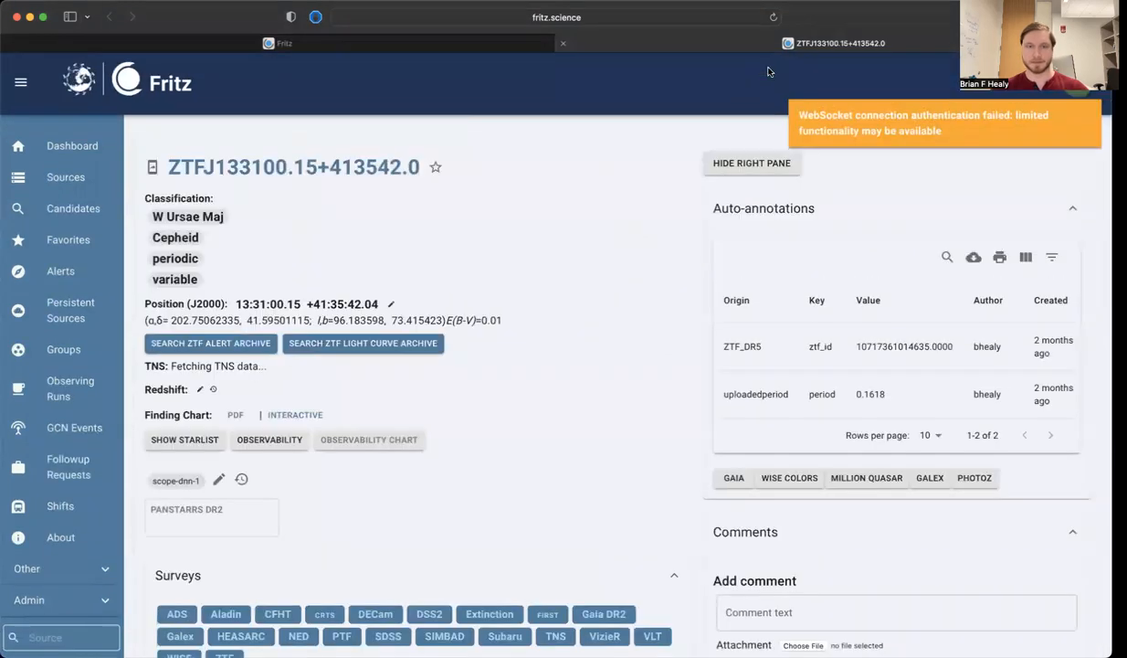
# Step: View the source's phase-folded photometry with the period doubled to 0.323632598 days, and return to the group's source table
pyautogui.scroll(-10, 633, 312)
pyautogui.scroll(3, 513, 448)
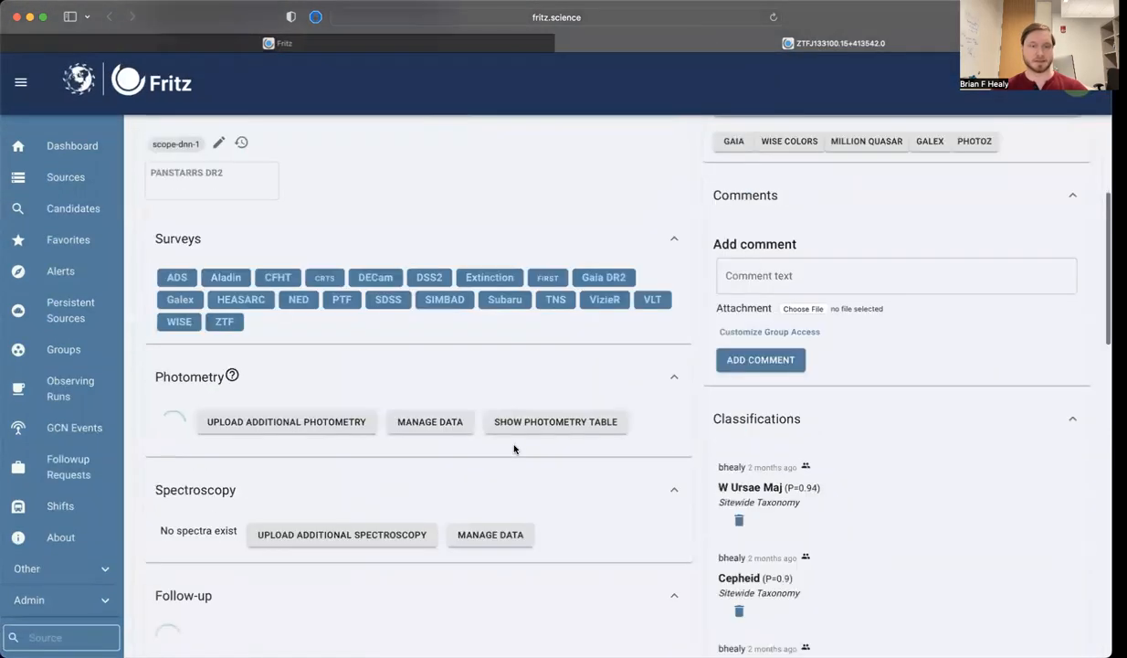
pyautogui.scroll(-2, 134, 440)
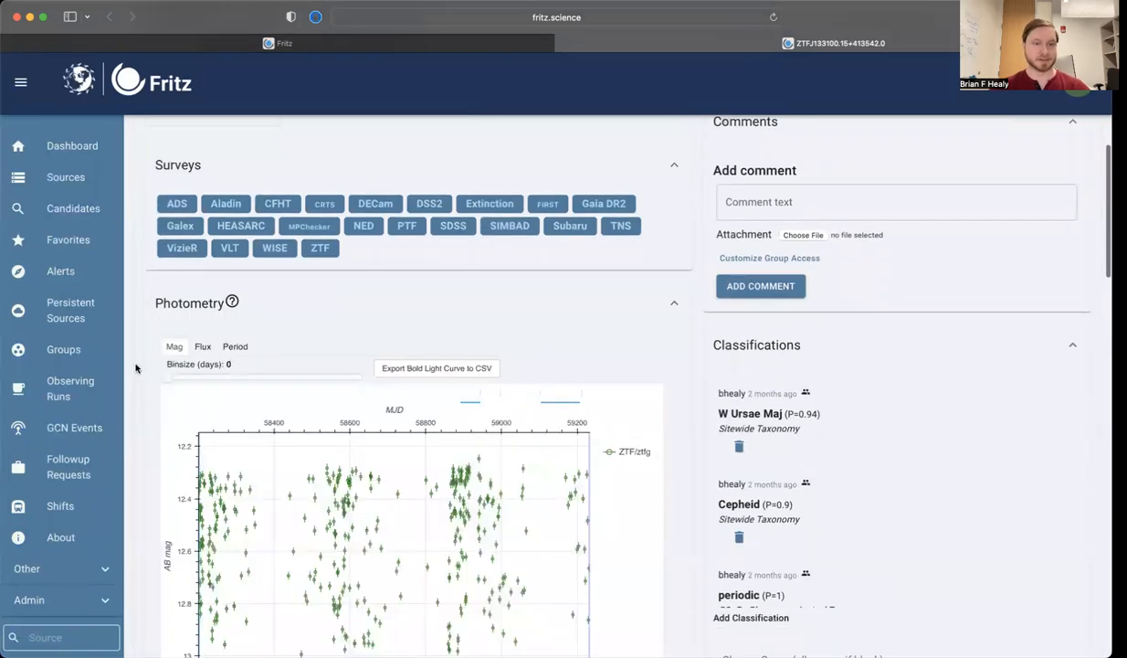
pyautogui.scroll(-3, 132, 368)
pyautogui.click(232, 216)
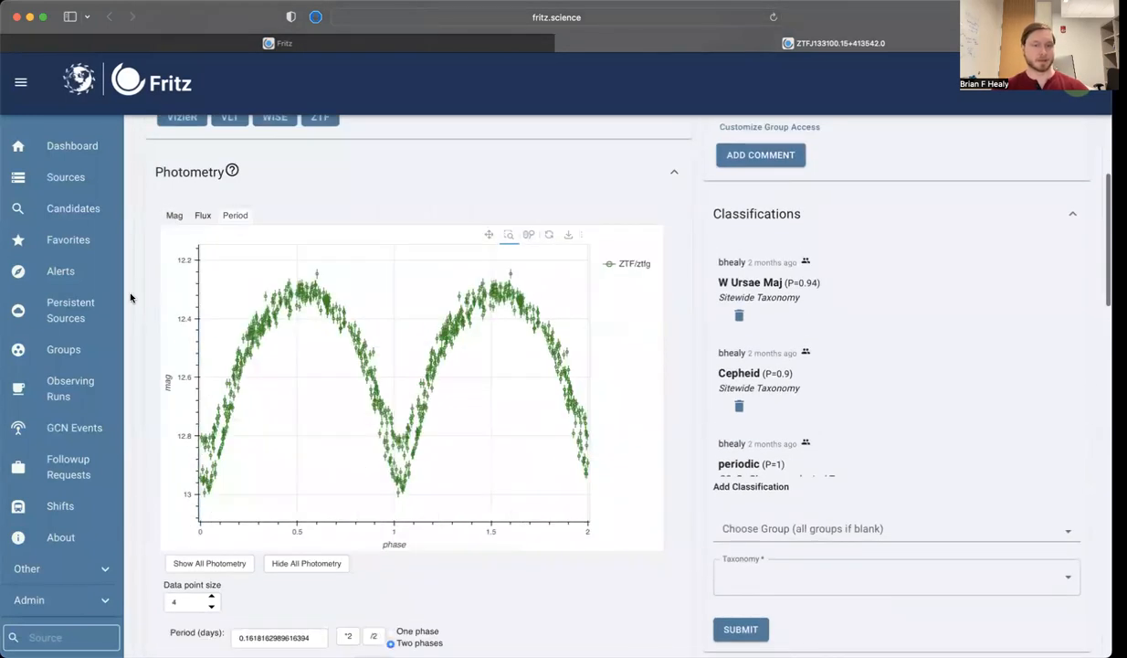
pyautogui.scroll(-2, 129, 288)
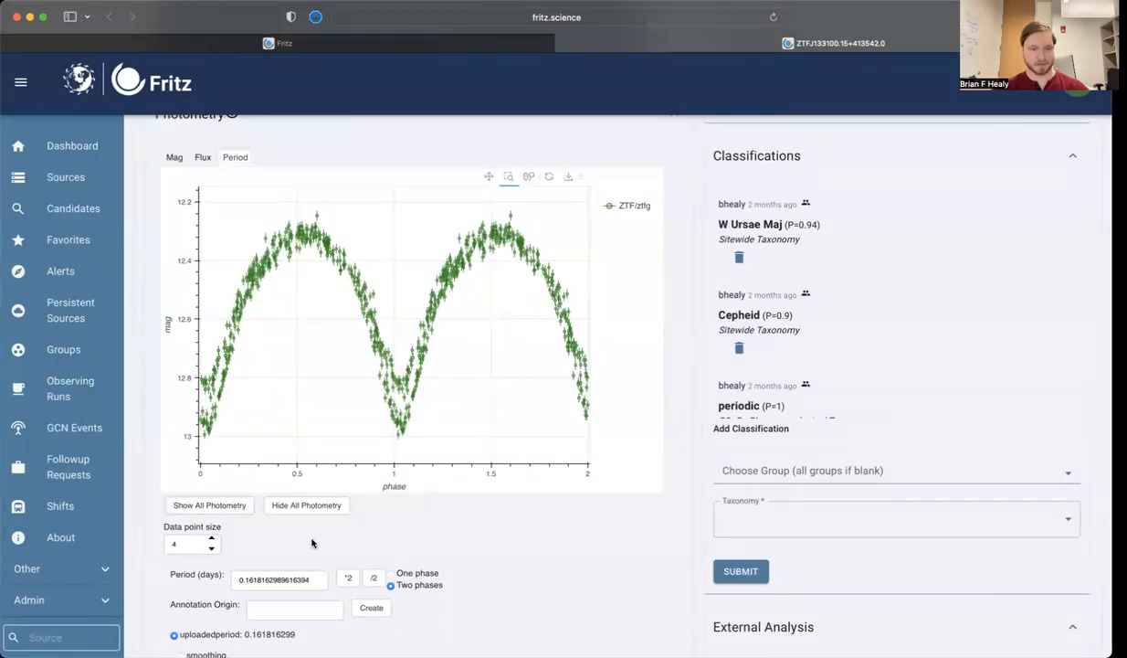
pyautogui.click(350, 579)
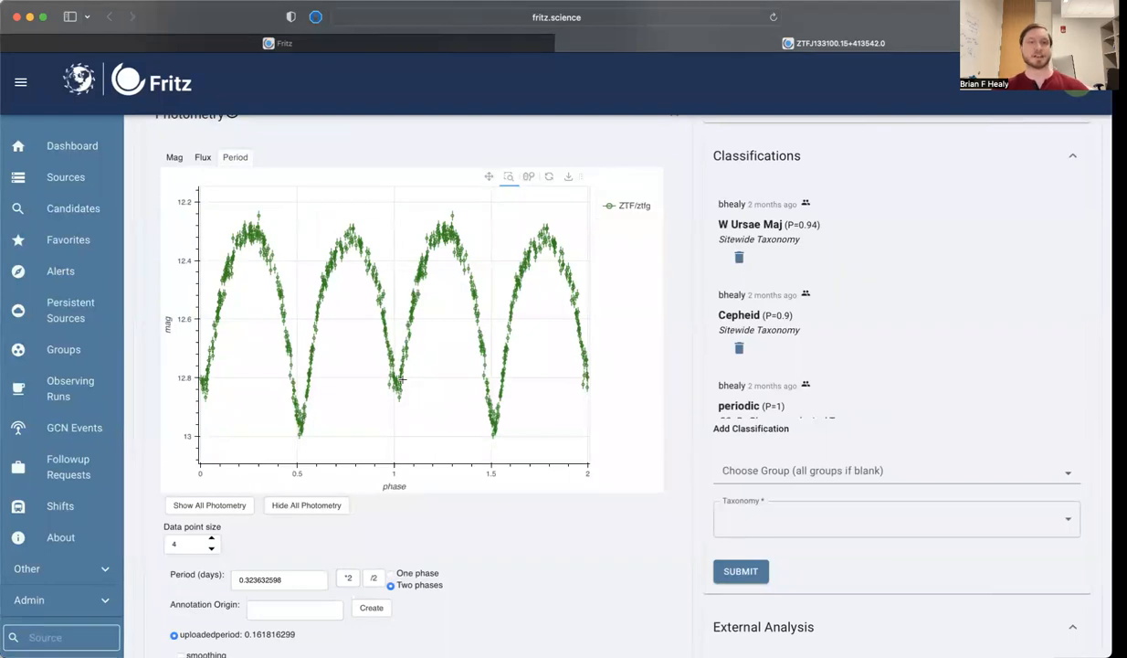
pyautogui.click(306, 42)
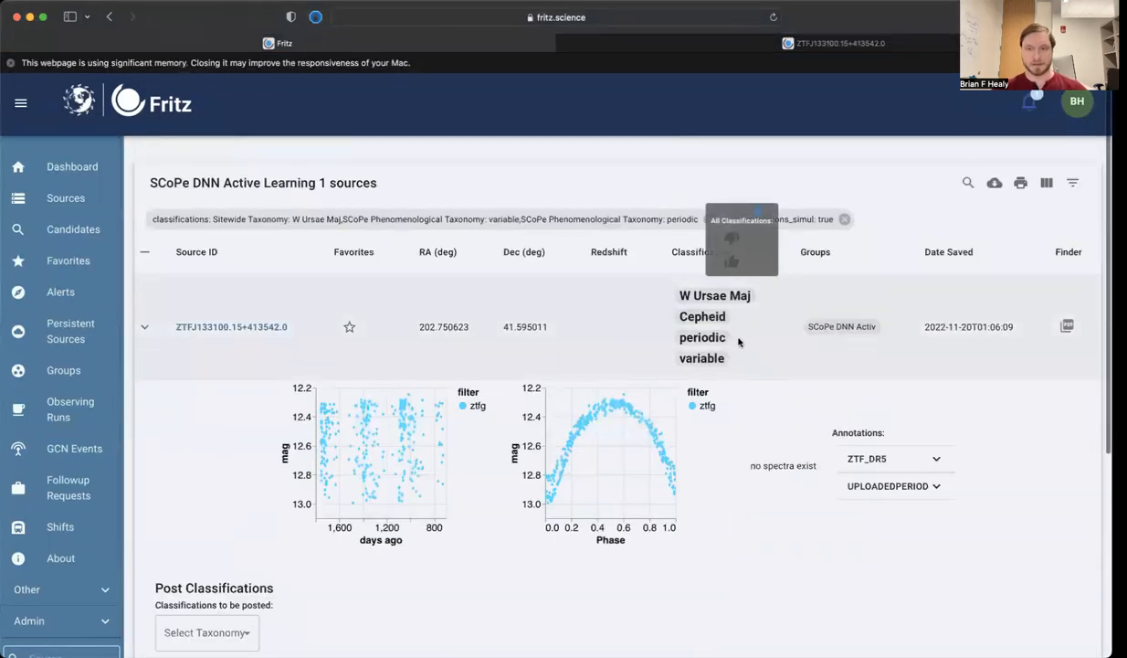
# Step: Upvote all classifications of source ZTFJ133100.15+413542.0 at once and change the Cepheid vote to a downvote
pyautogui.moveTo(705, 315)
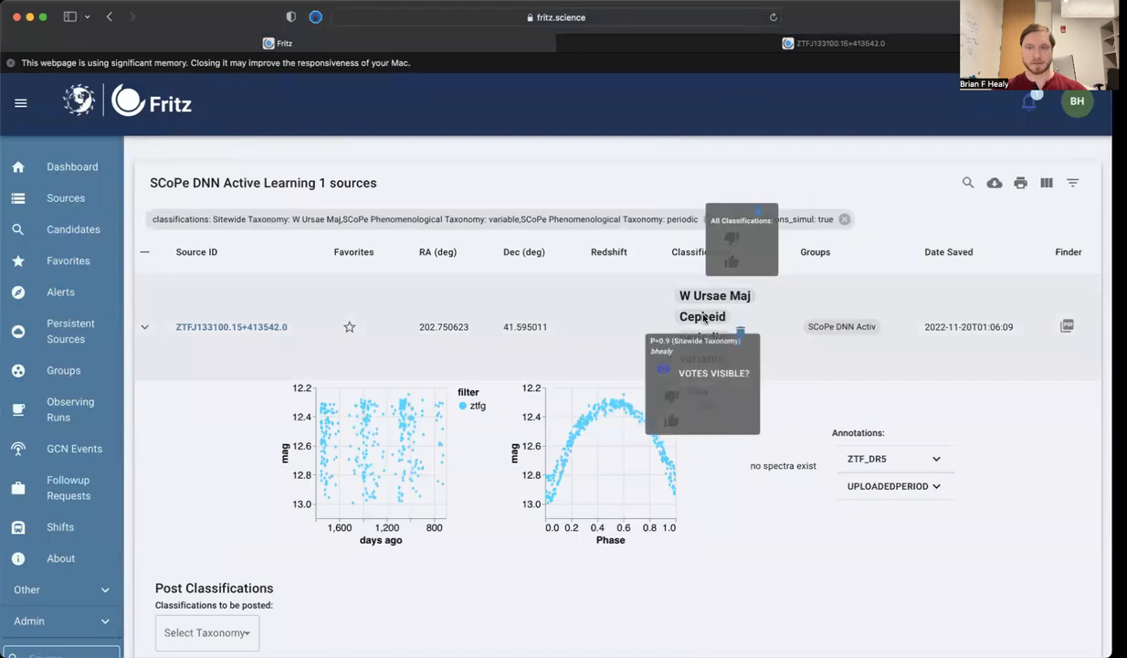
pyautogui.click(730, 263)
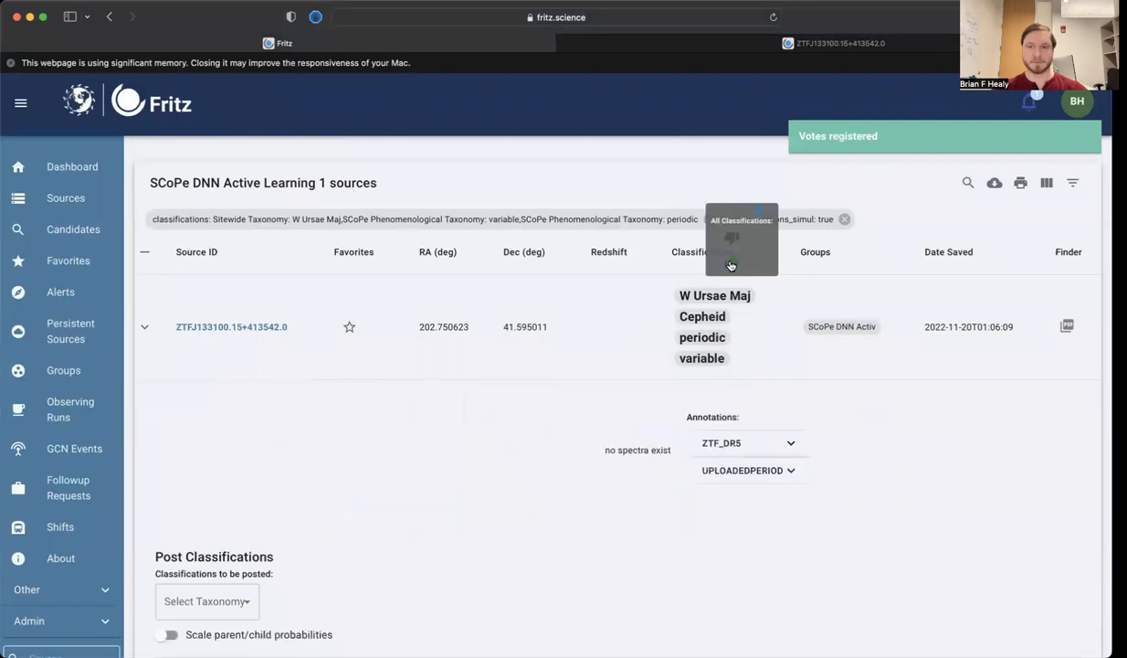
pyautogui.moveTo(703, 317)
pyautogui.click(670, 398)
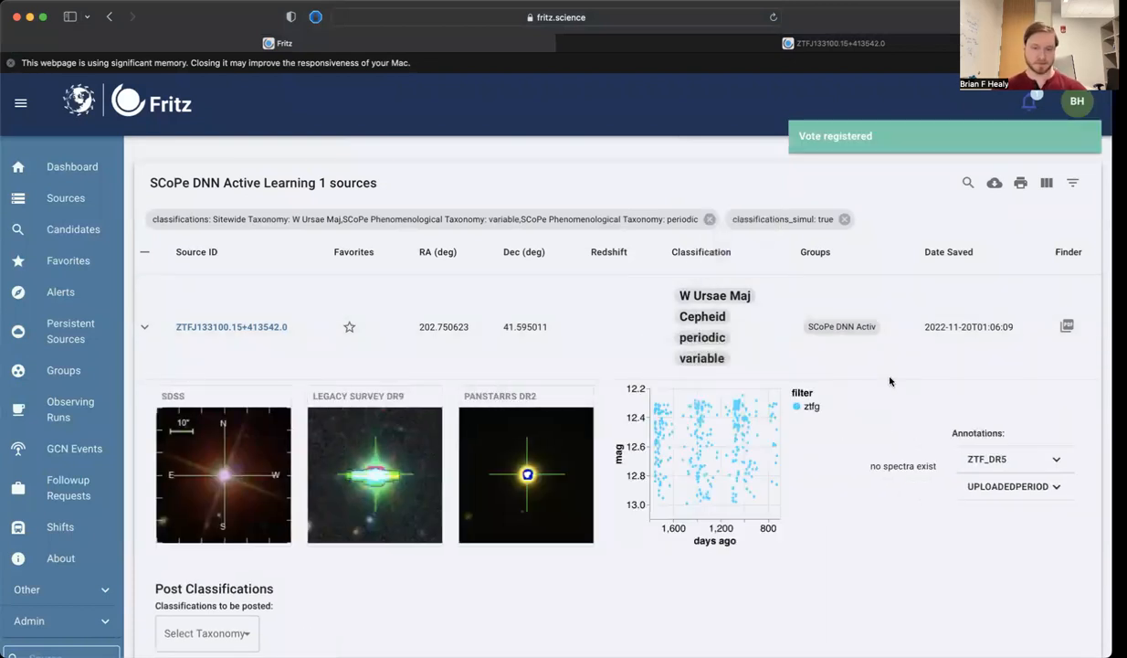
pyautogui.moveTo(664, 323)
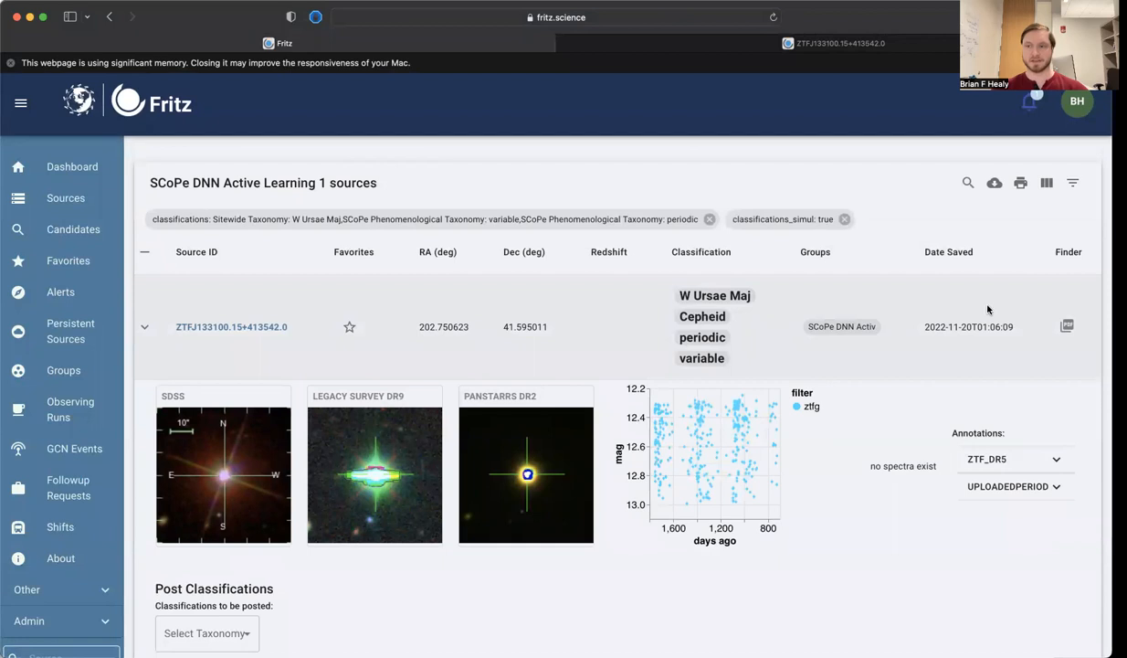
# Step: Add the Labelling column to the group's source table and check the current source's entry
pyautogui.click(1047, 182)
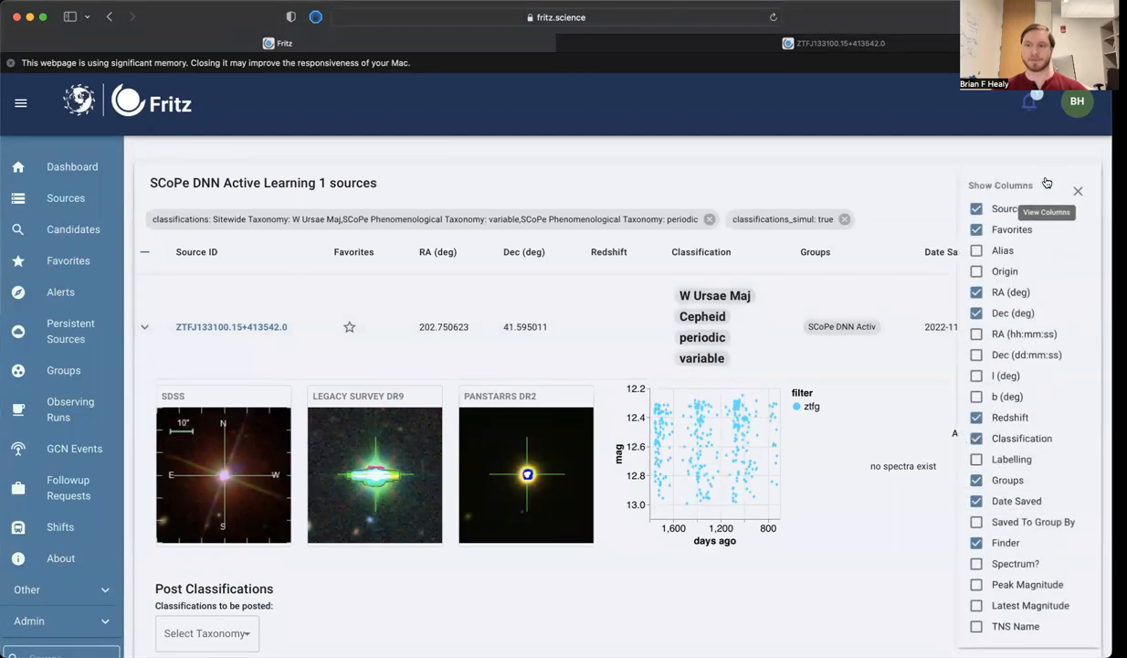
pyautogui.click(977, 460)
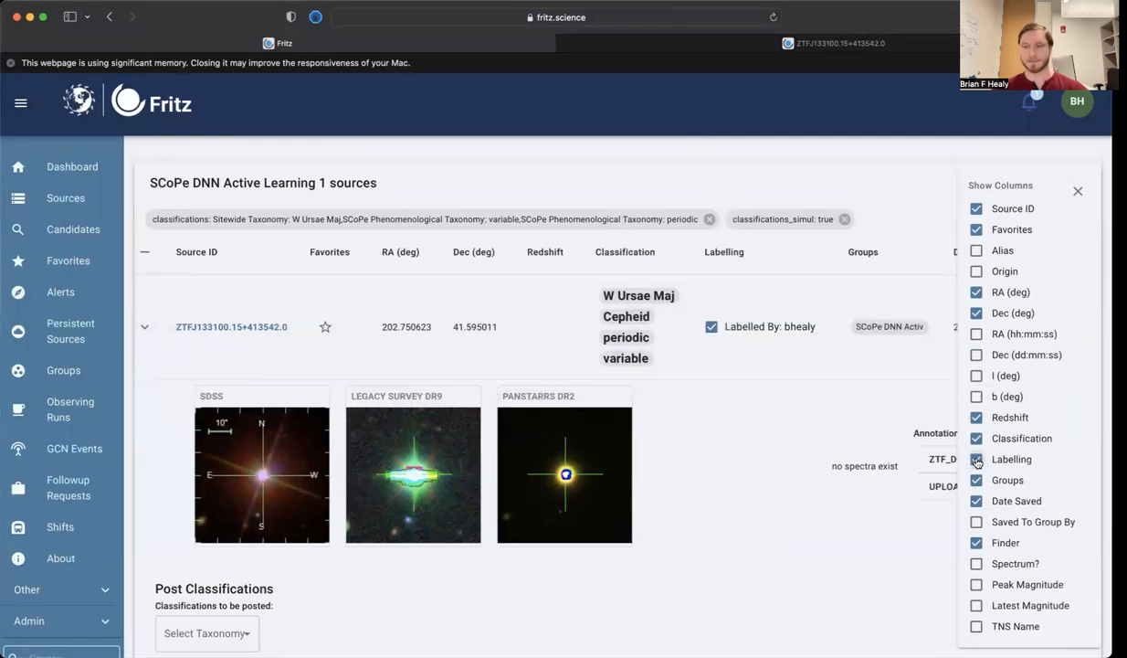
pyautogui.click(872, 182)
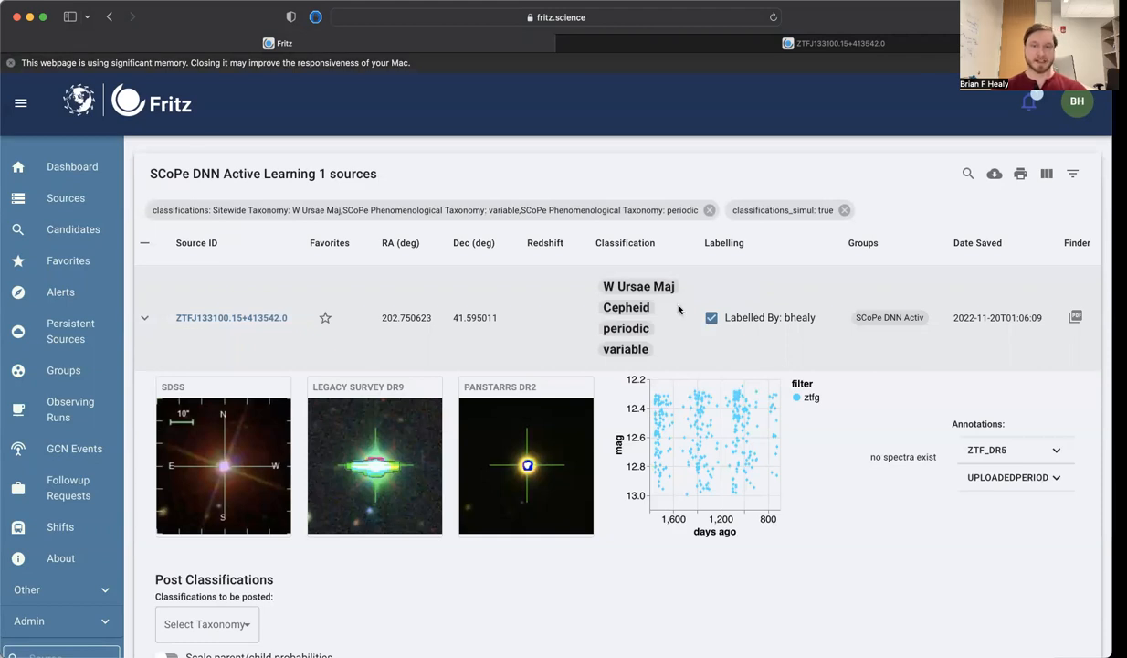
pyautogui.scroll(-1, 249, 496)
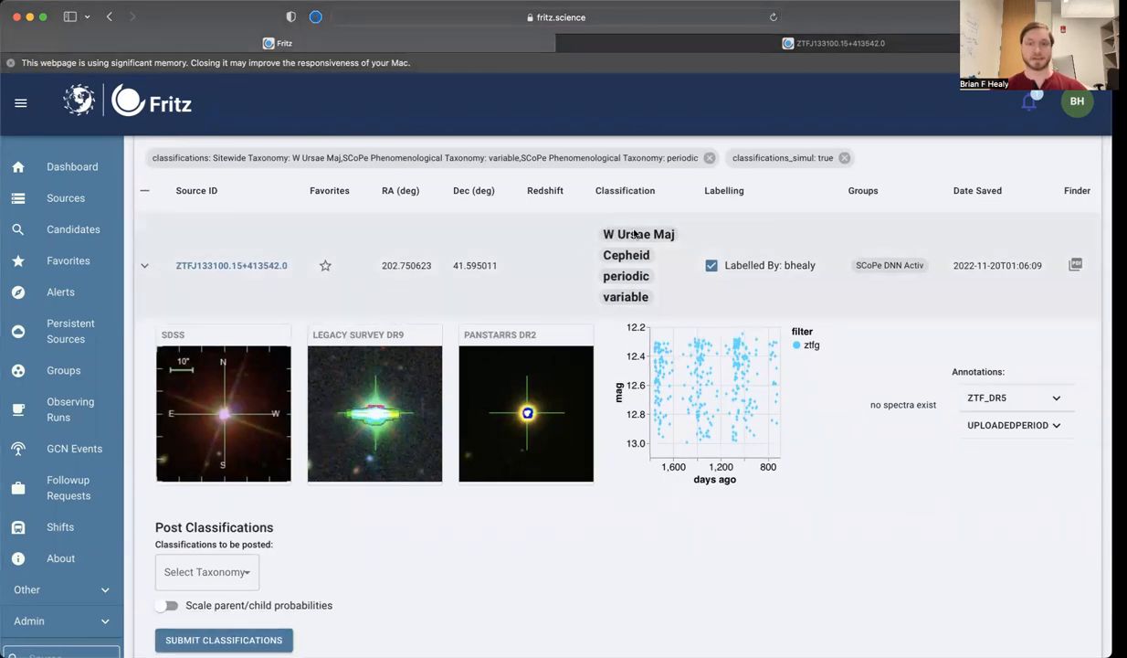
pyautogui.moveTo(636, 236)
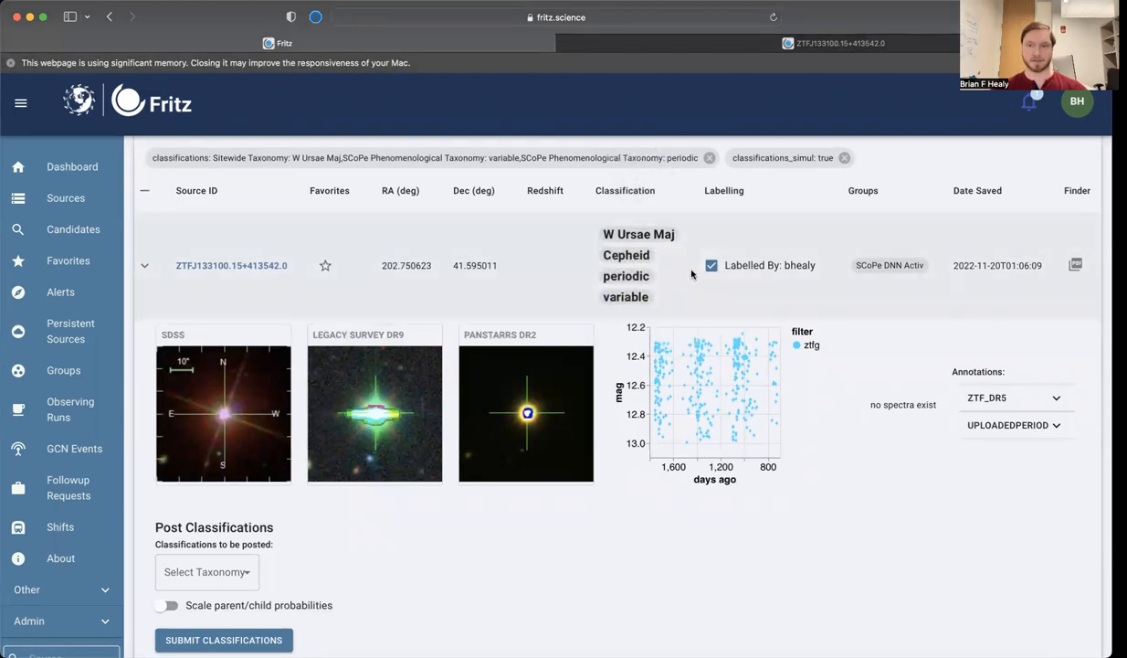
# Step: Go back through the previous two sources to the first one, checking each source's labelling entry
pyautogui.scroll(-5, 826, 484)
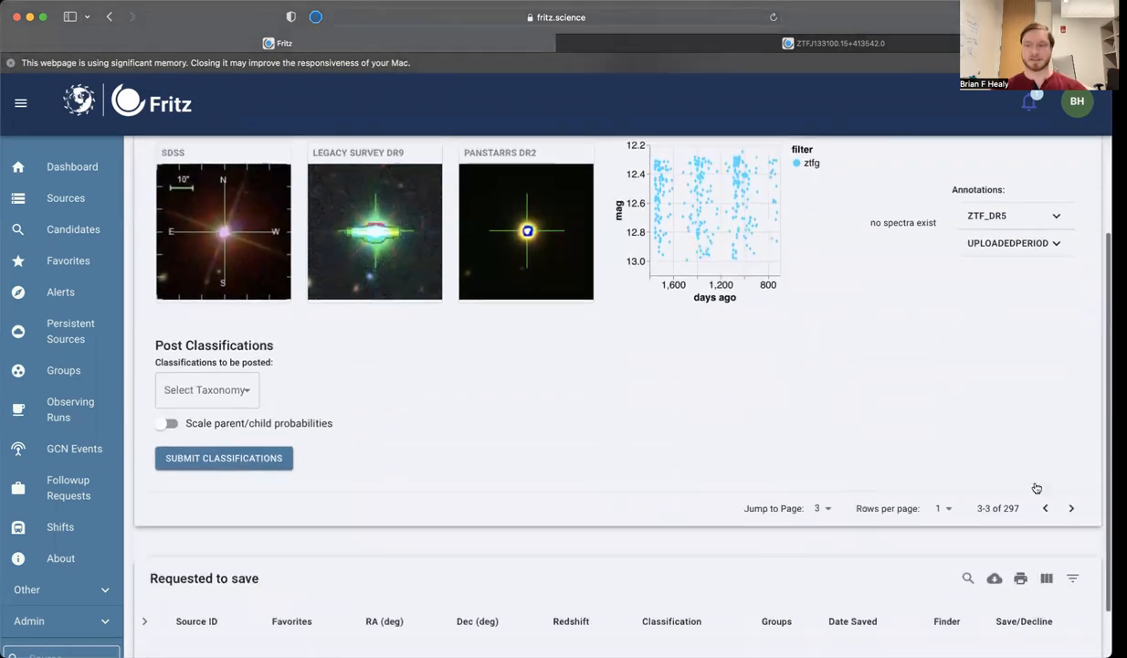
pyautogui.click(1069, 479)
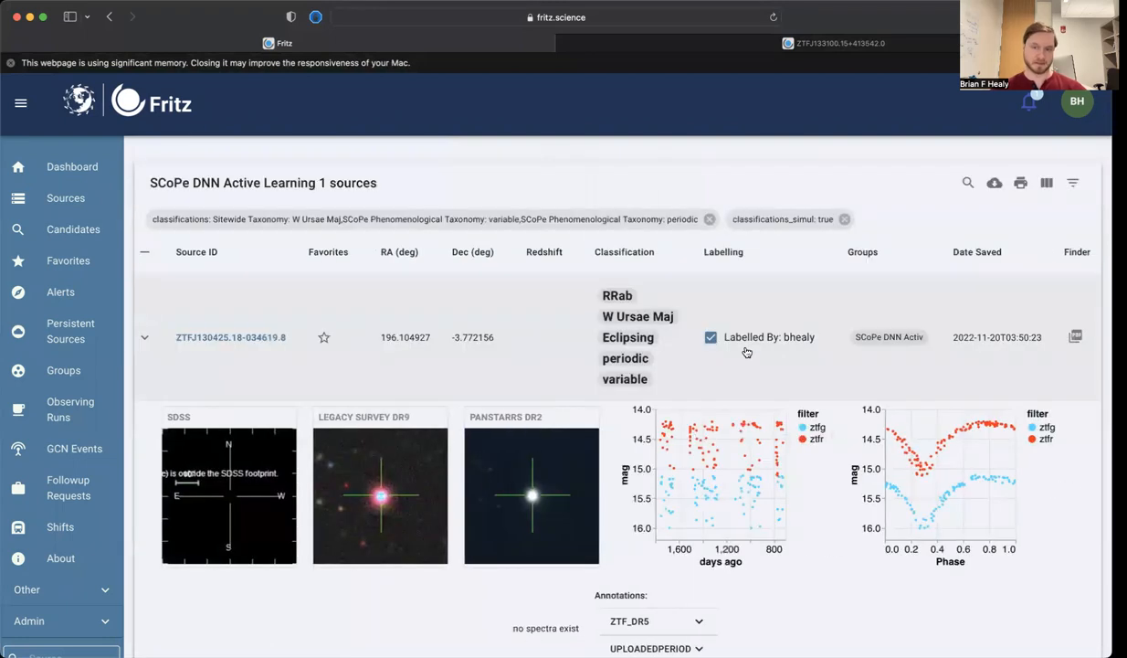
pyautogui.scroll(-5, 835, 471)
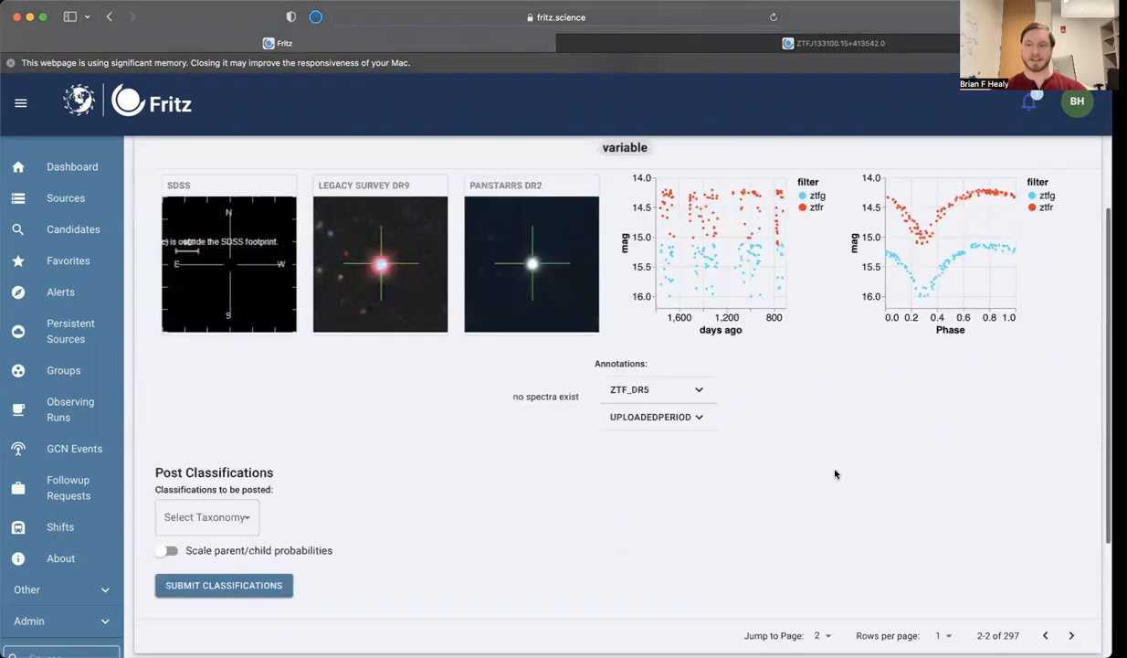
pyautogui.scroll(-4, 1032, 518)
pyautogui.click(1044, 513)
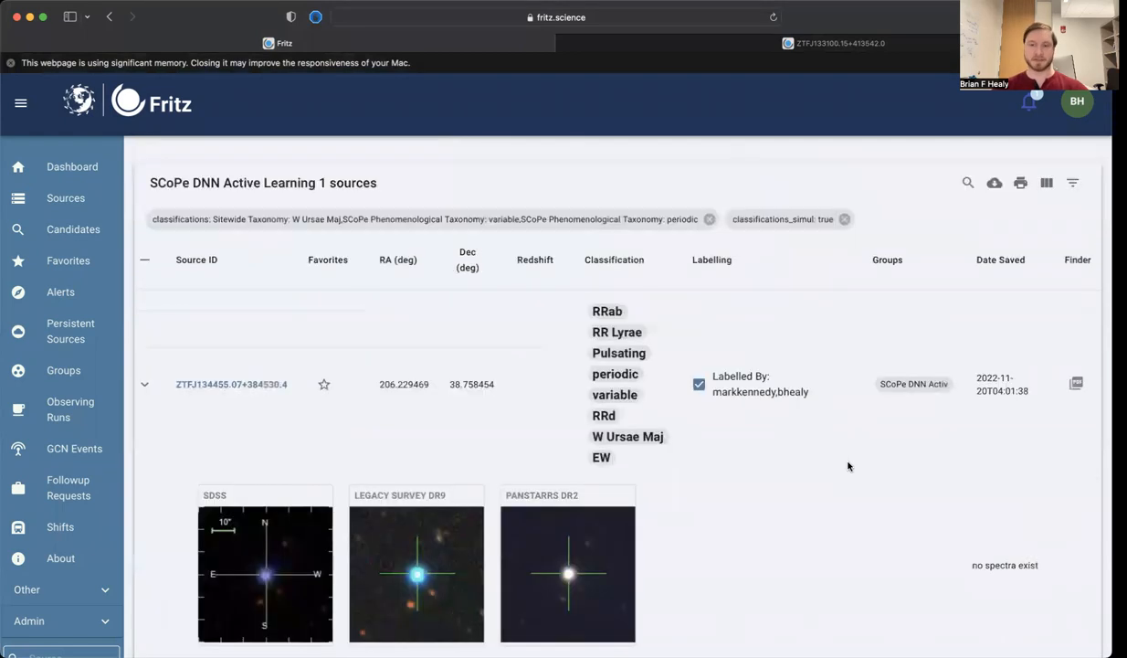
# Step: Filter the group's sources to those already labelled by the current account and look over the resulting table
pyautogui.click(1073, 186)
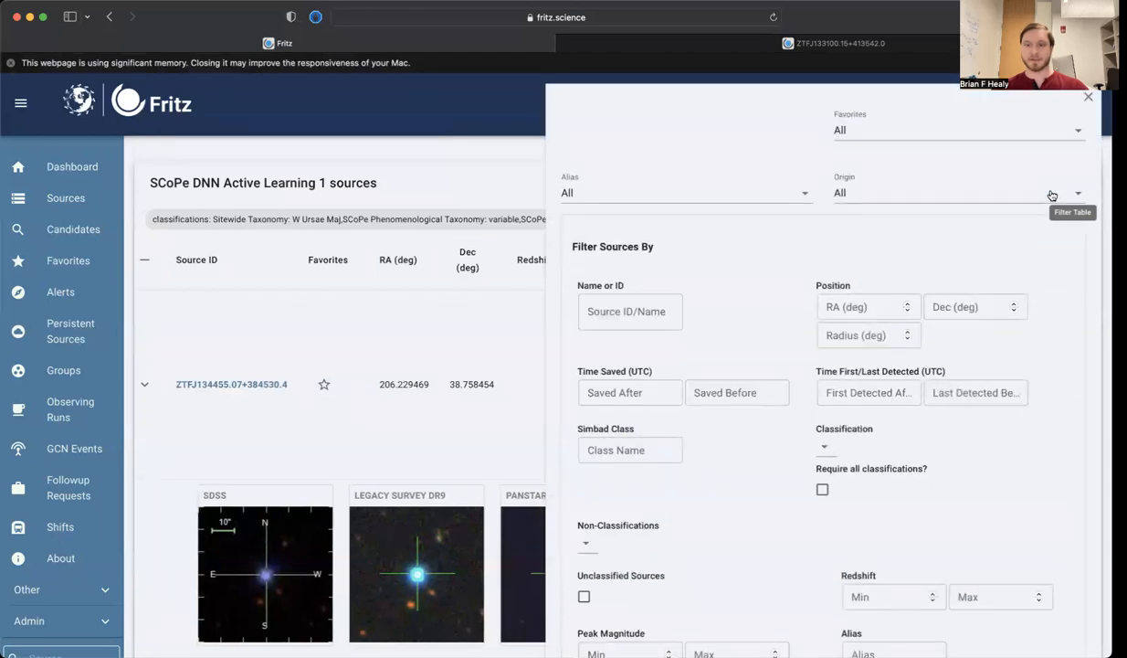
pyautogui.scroll(-10, 765, 500)
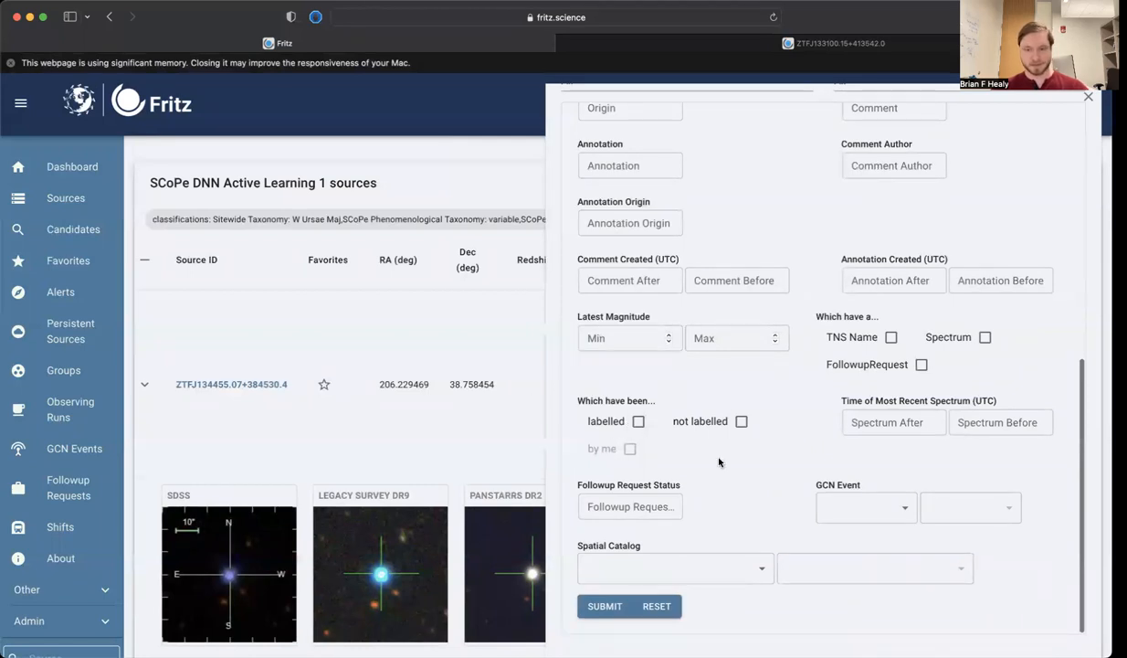
pyautogui.click(637, 422)
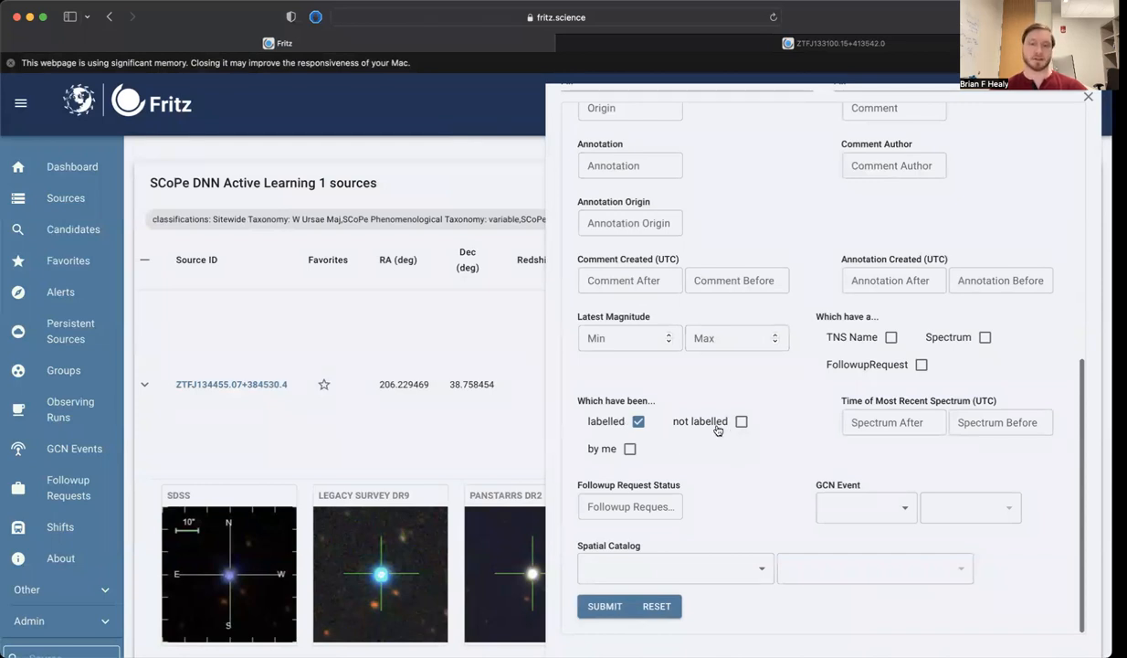
pyautogui.click(639, 421)
pyautogui.click(630, 448)
pyautogui.click(603, 606)
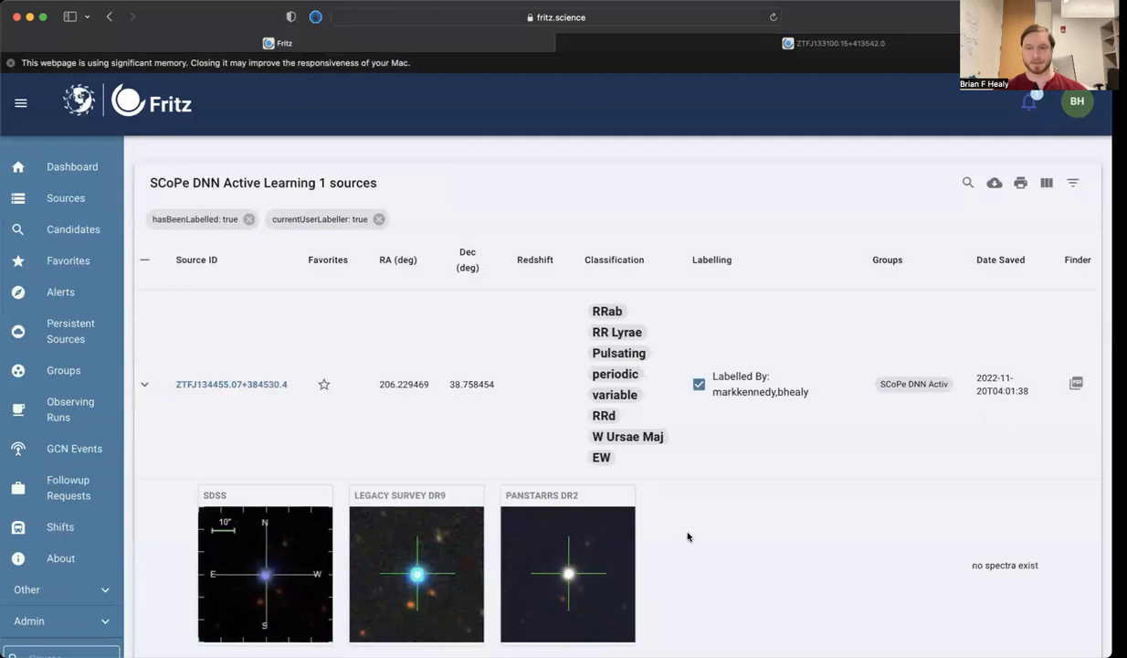
pyautogui.scroll(-10, 688, 537)
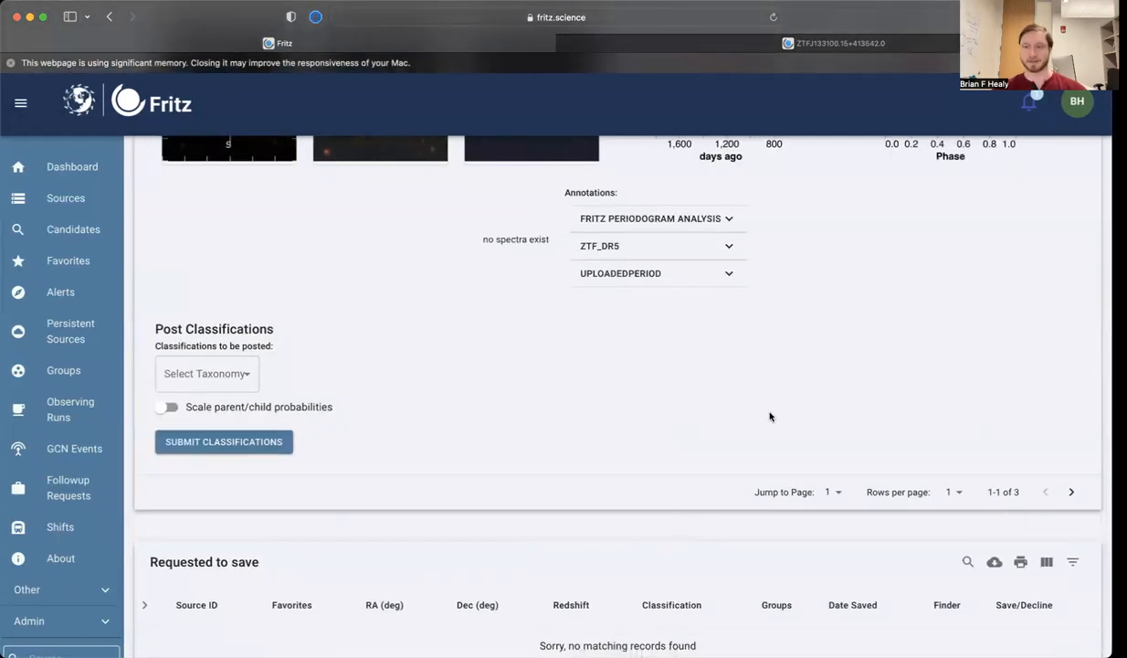
pyautogui.scroll(9, 770, 417)
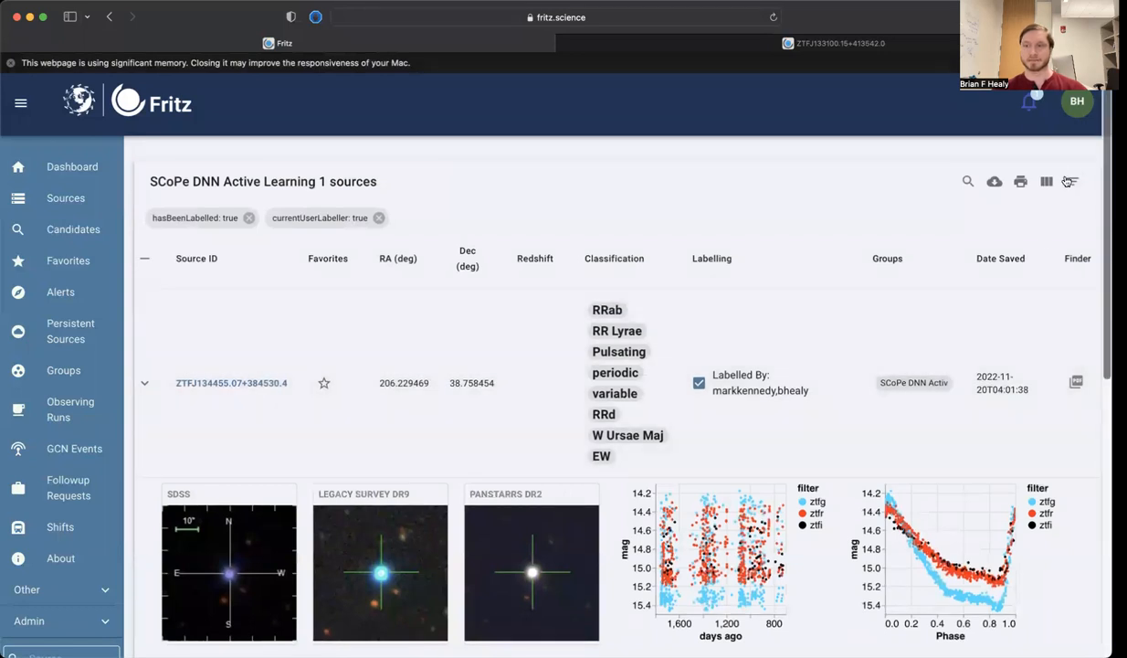
# Step: Replace the filter with one for sources not labelled by the current account, and look over the resulting table
pyautogui.click(1070, 181)
pyautogui.scroll(-8, 772, 439)
pyautogui.scroll(7, 721, 505)
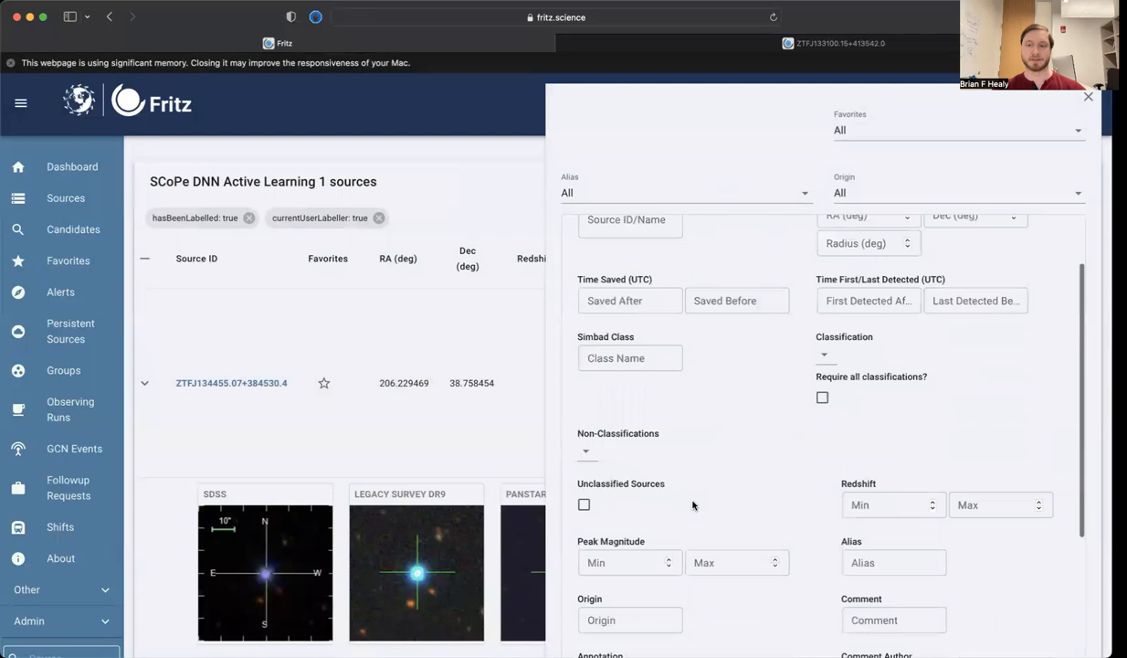
pyautogui.scroll(3, 693, 504)
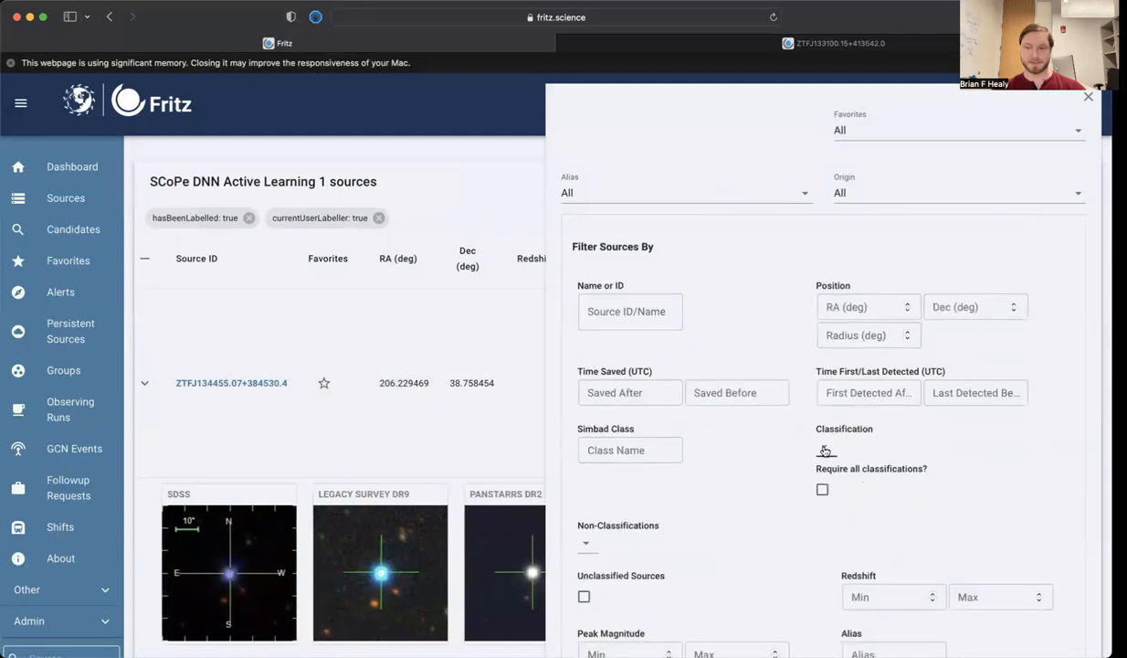
pyautogui.scroll(-1, 755, 490)
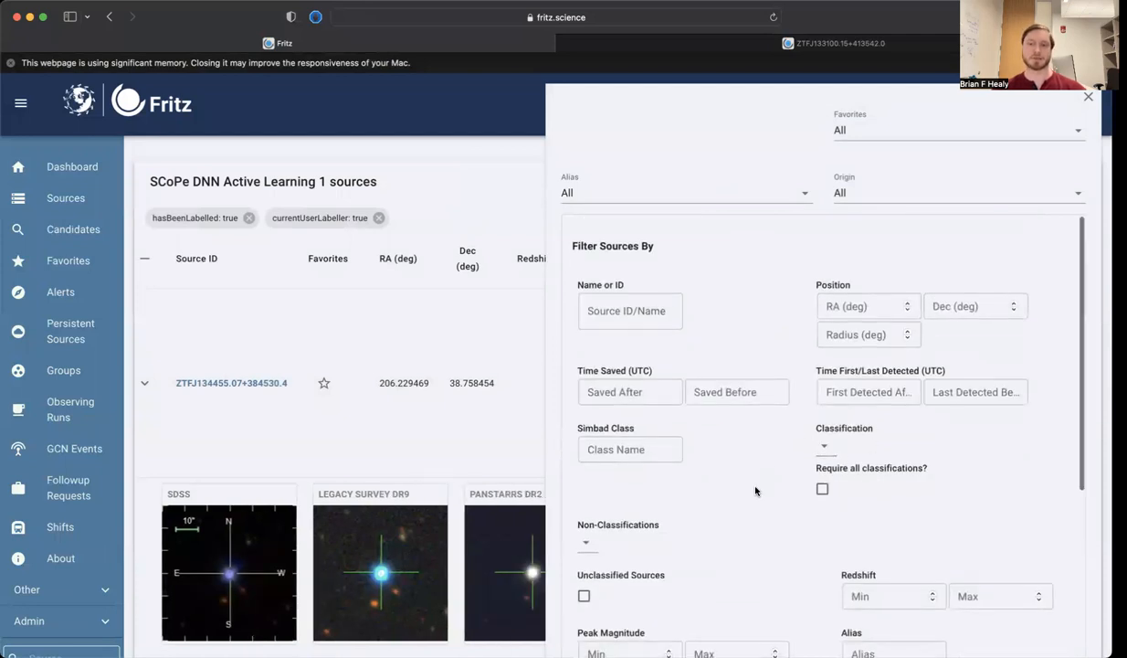
pyautogui.scroll(-10, 755, 490)
pyautogui.click(739, 421)
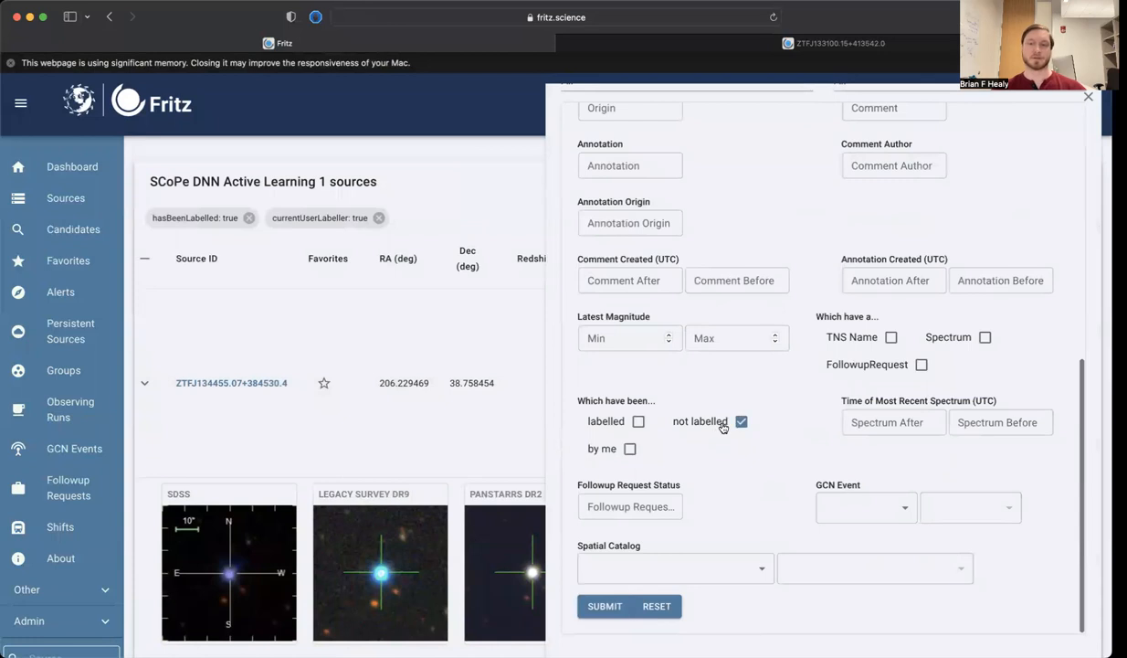
pyautogui.click(630, 448)
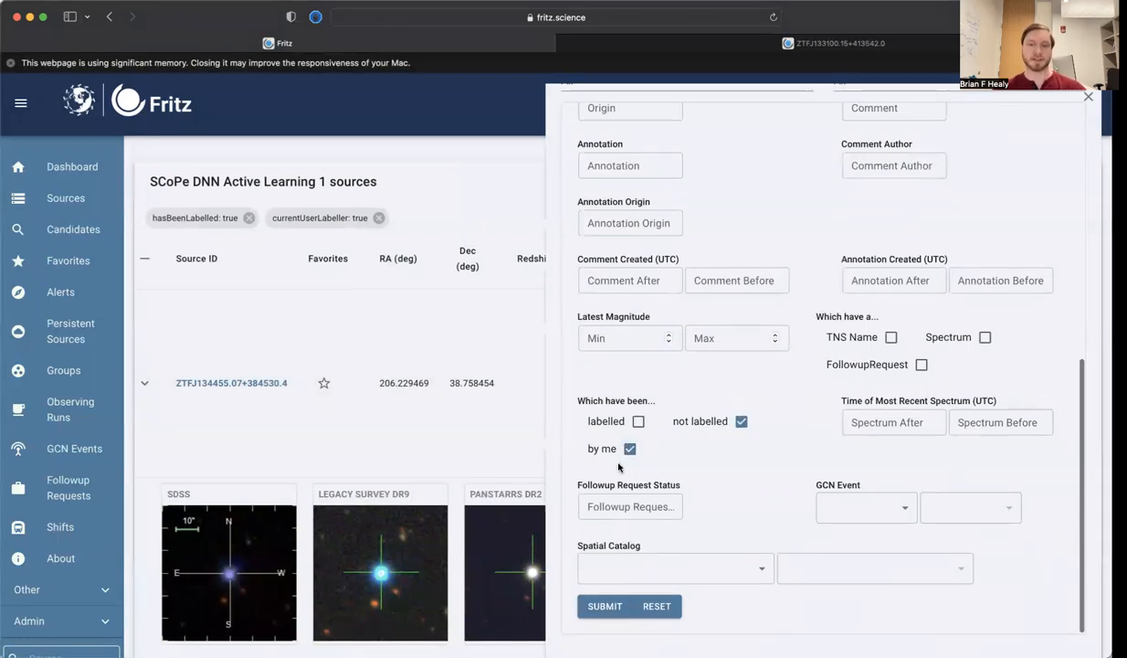
pyautogui.click(602, 605)
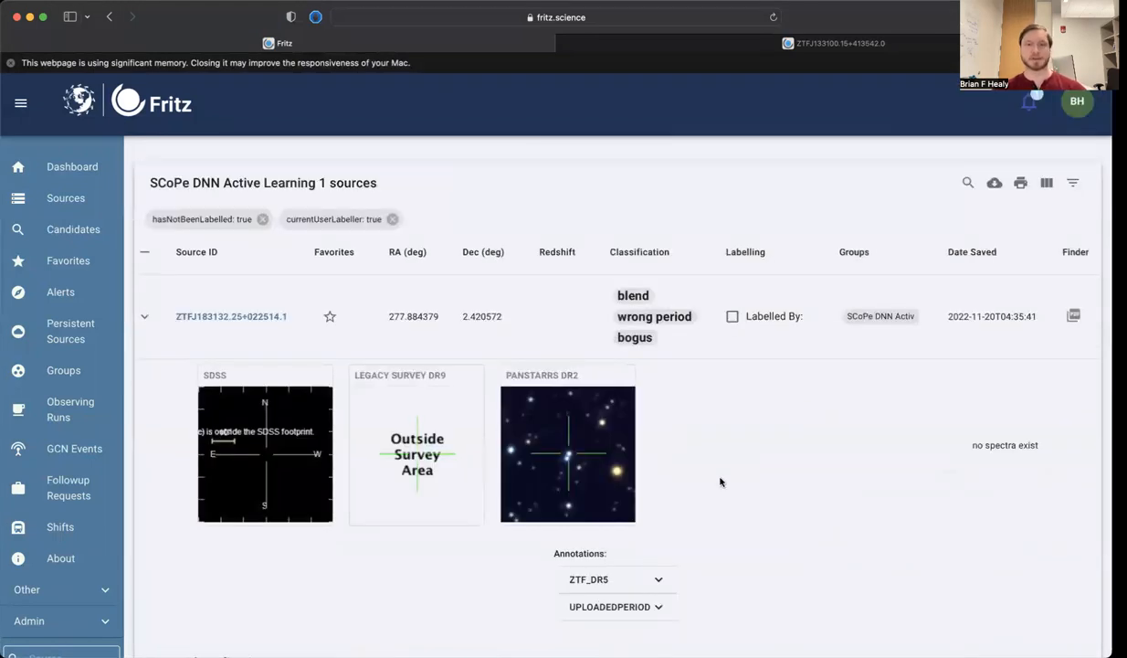
pyautogui.scroll(-10, 720, 478)
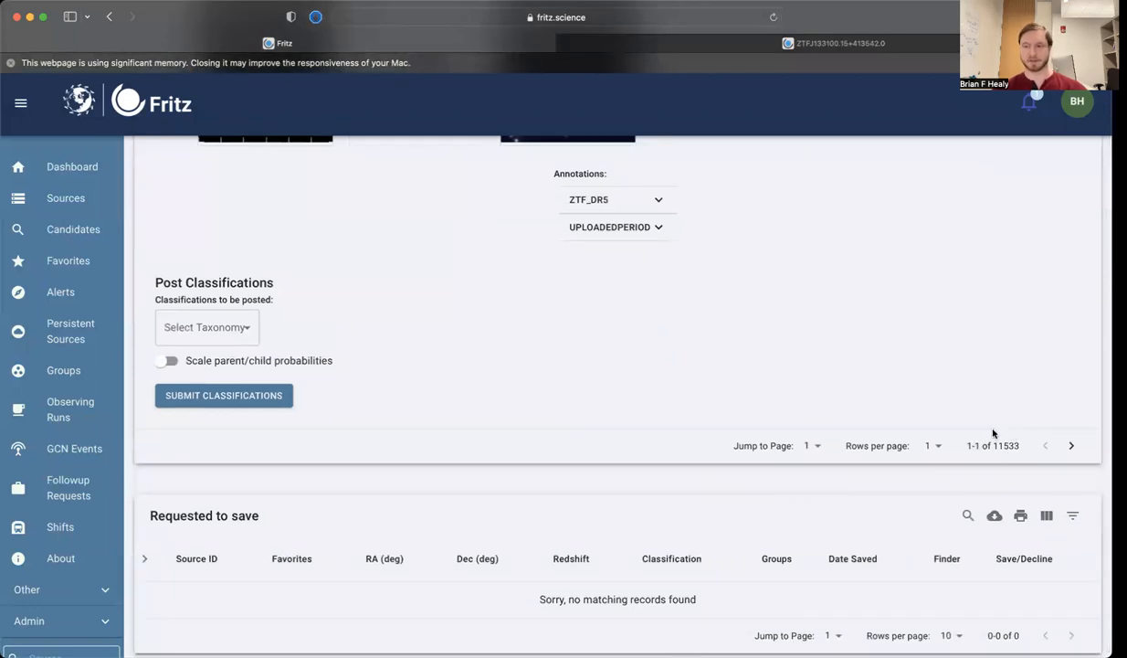
pyautogui.scroll(10, 617, 390)
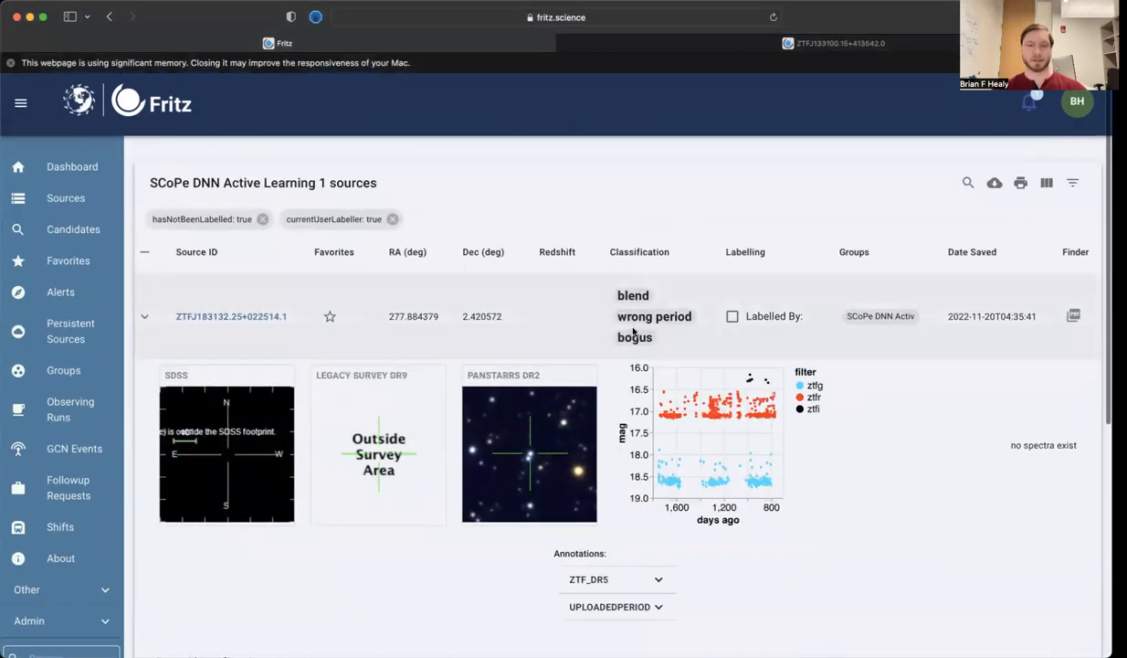